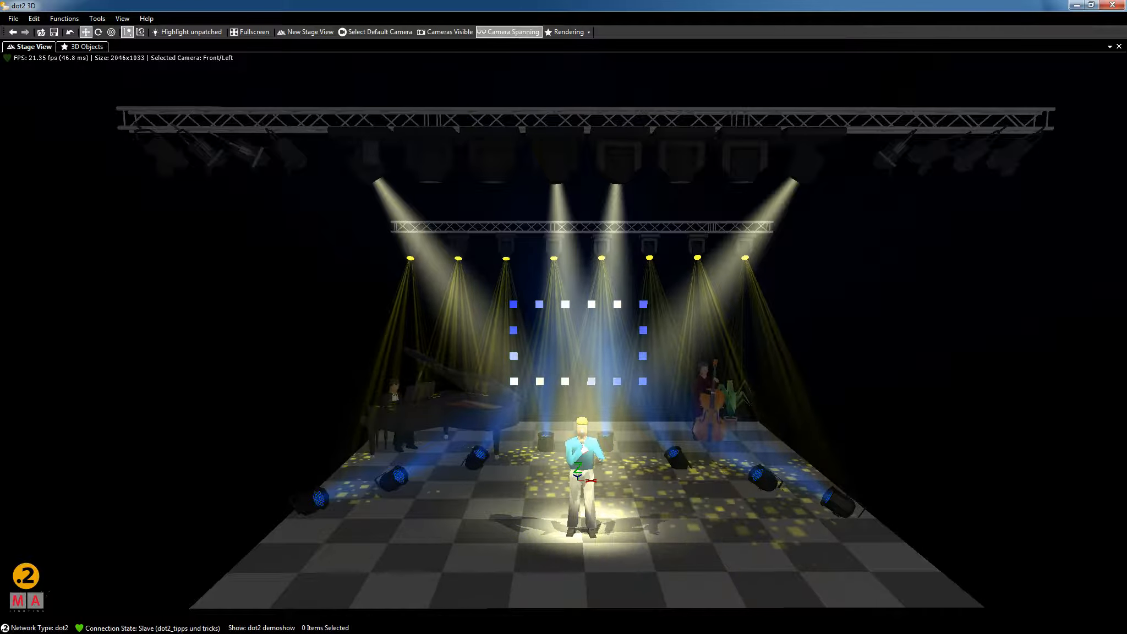
Switch to the Buehne.vwx stage drawing in Vectorworks and look over the 3D-Modell menu.
{"action": "key", "text": "alt+Tab"}
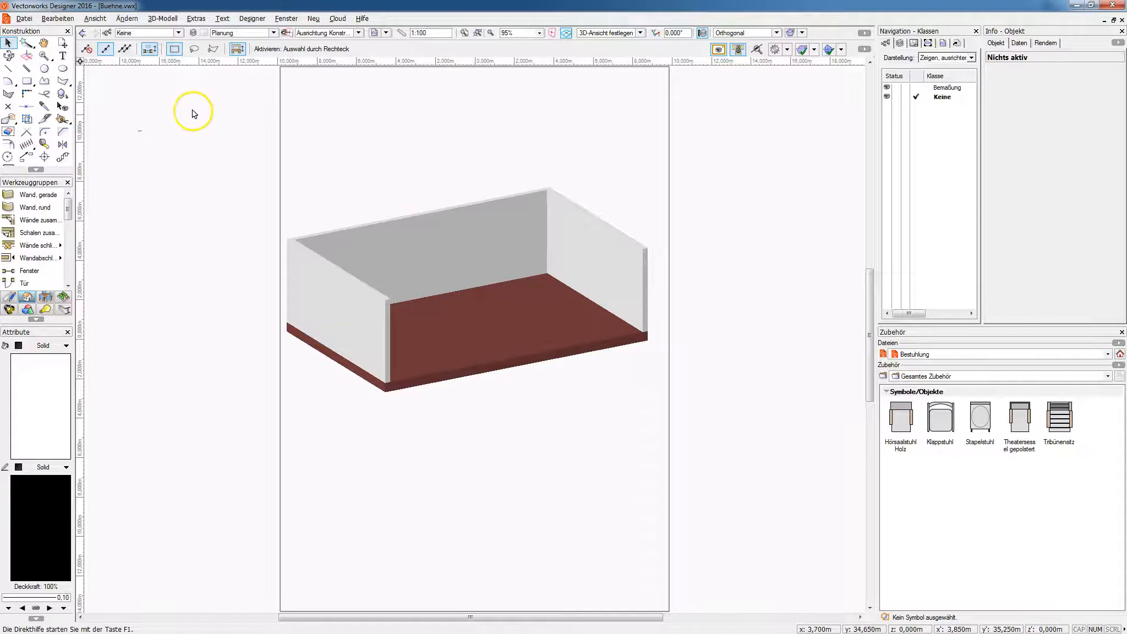
{"action": "left_click", "coordinate": [158, 20]}
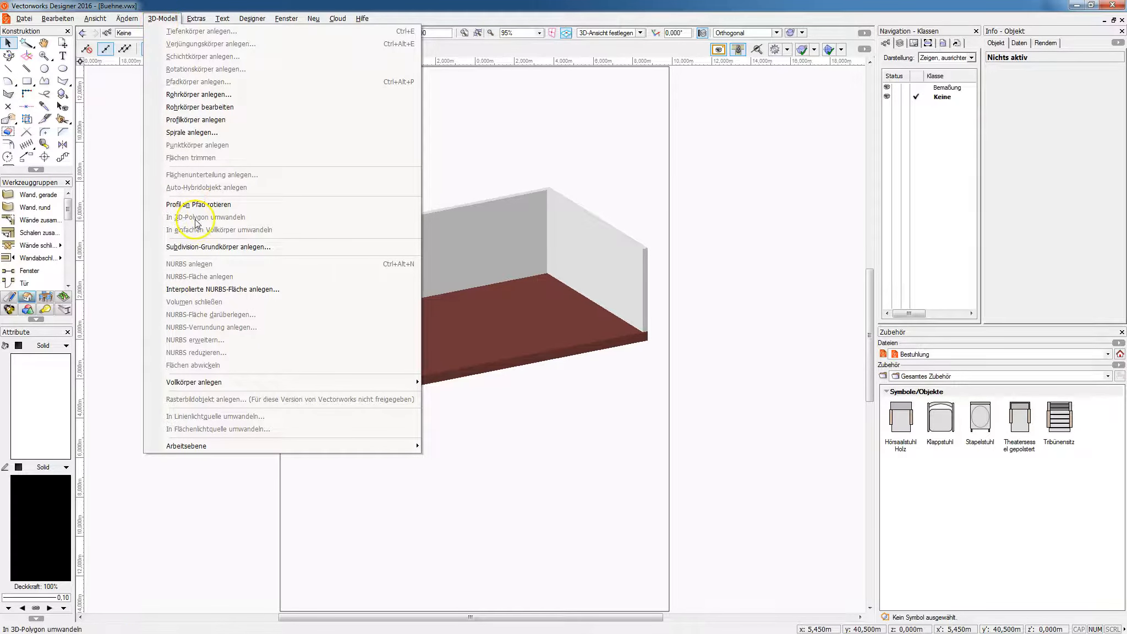
{"action": "left_click", "coordinate": [125, 234]}
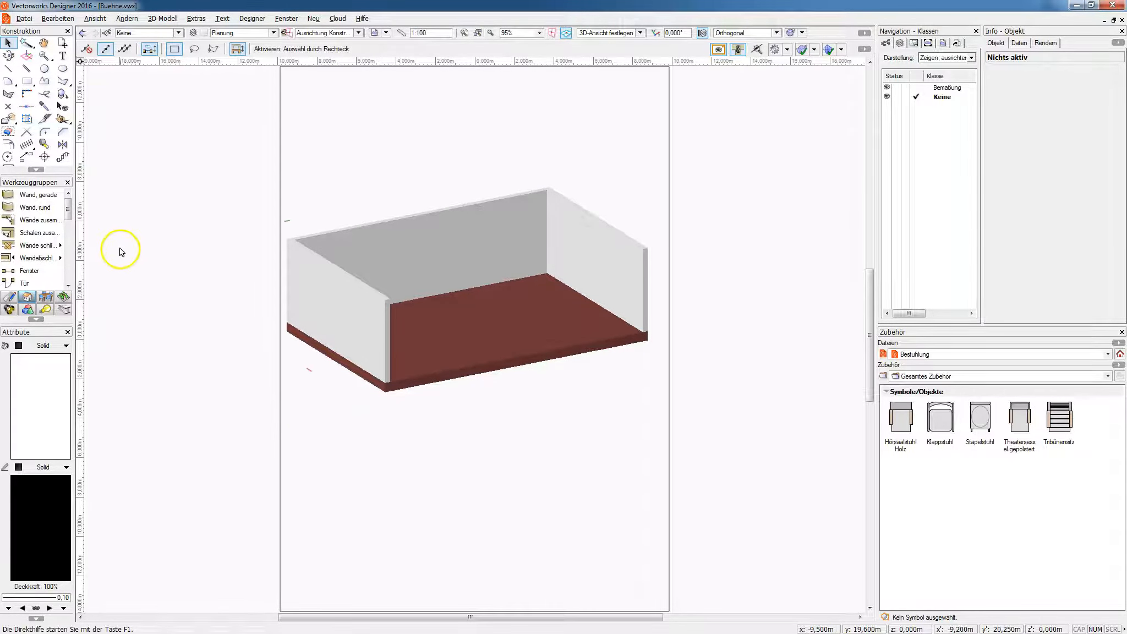
{"action": "left_click", "coordinate": [25, 19]}
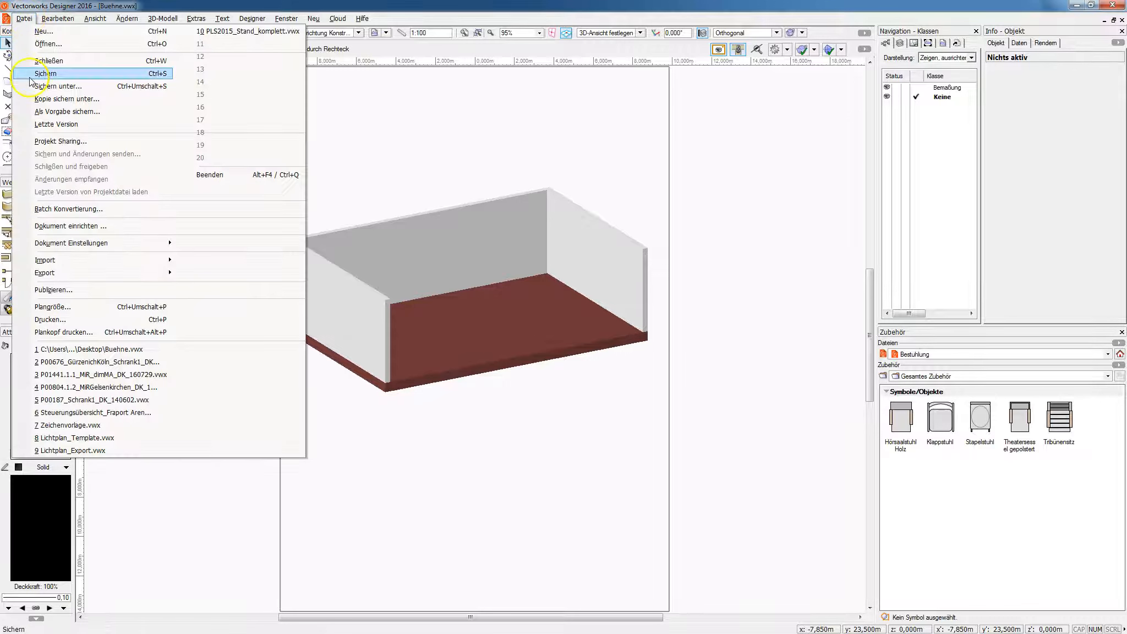
Start the Export 3DS (nur 3D) export of the stage model from the Datei > Export menu.
{"action": "mouse_move", "coordinate": [46, 271]}
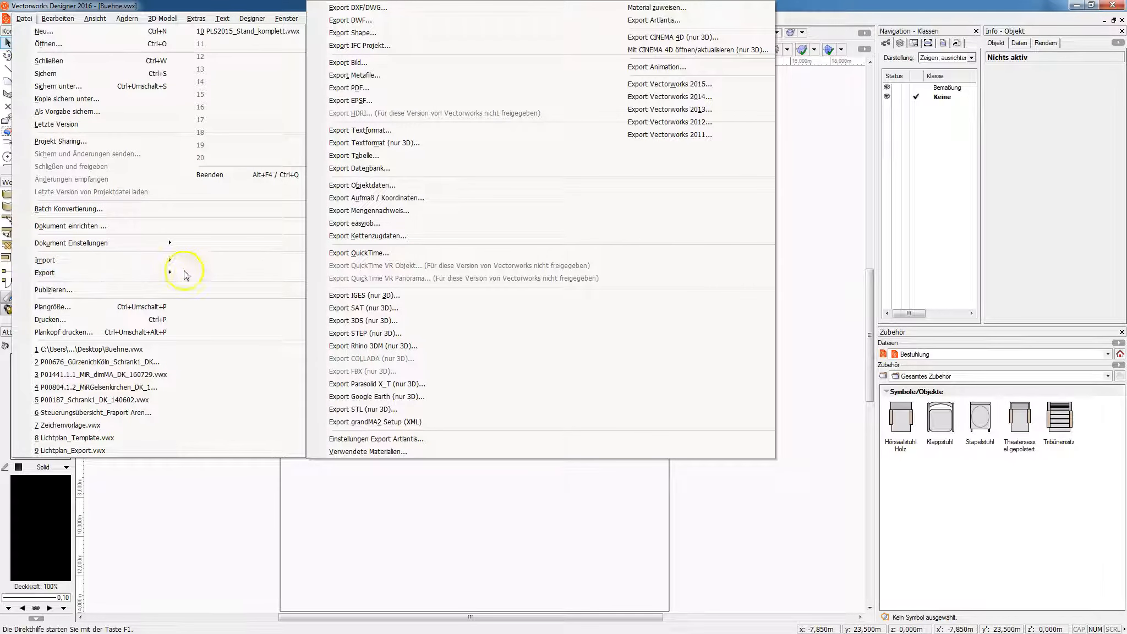
{"action": "left_click", "coordinate": [363, 321]}
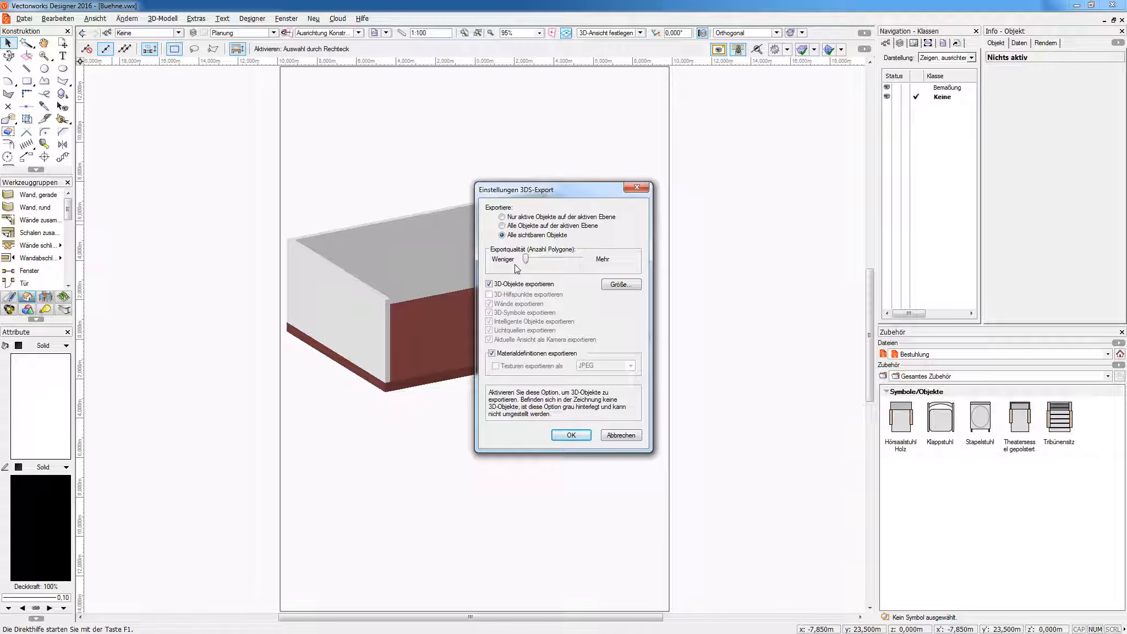
Review the 3DS export quality options, then cancel the export with Abbrechen.
{"action": "left_click", "coordinate": [522, 264]}
{"action": "left_click", "coordinate": [594, 326]}
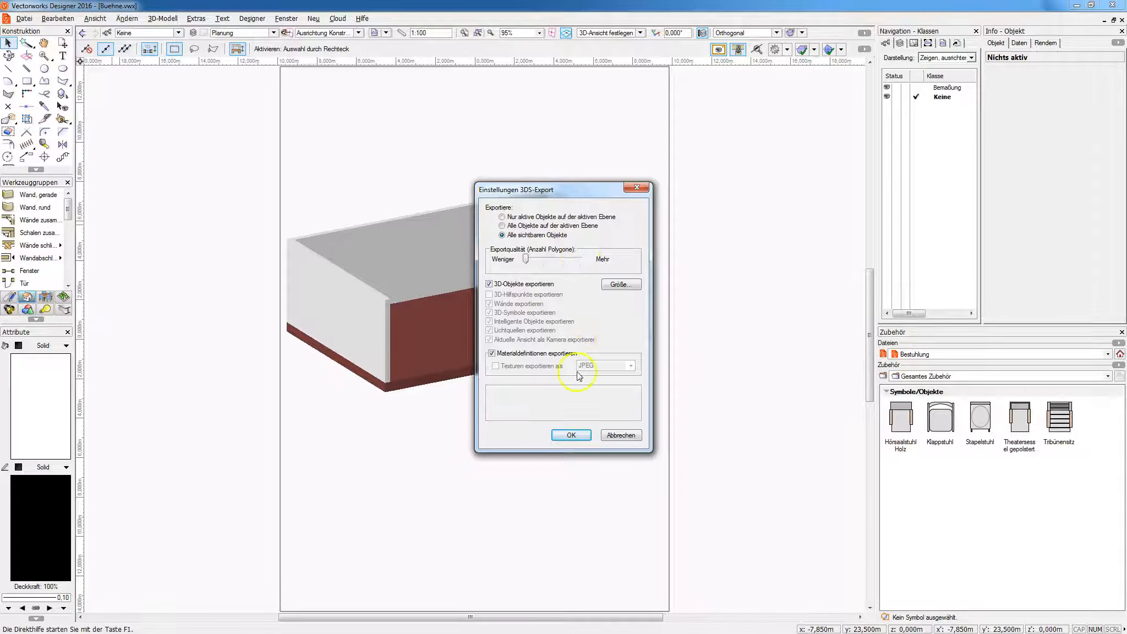
{"action": "left_click", "coordinate": [621, 435]}
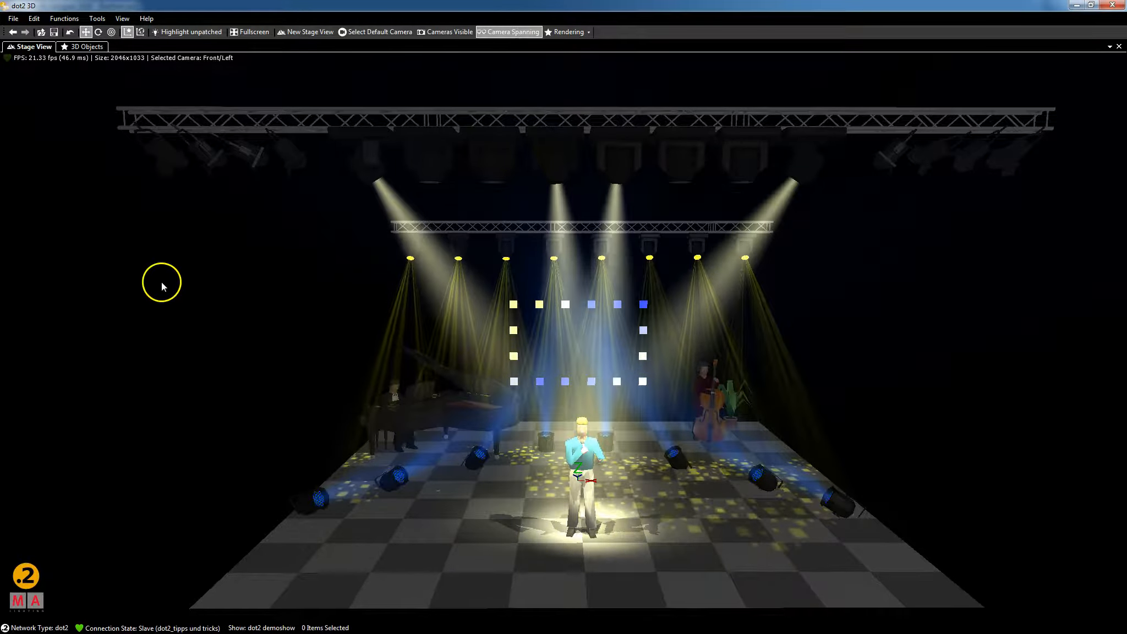
Bring up dot2 3D's Import window through File > Import > Import 3D Model.
{"action": "left_click", "coordinate": [12, 19]}
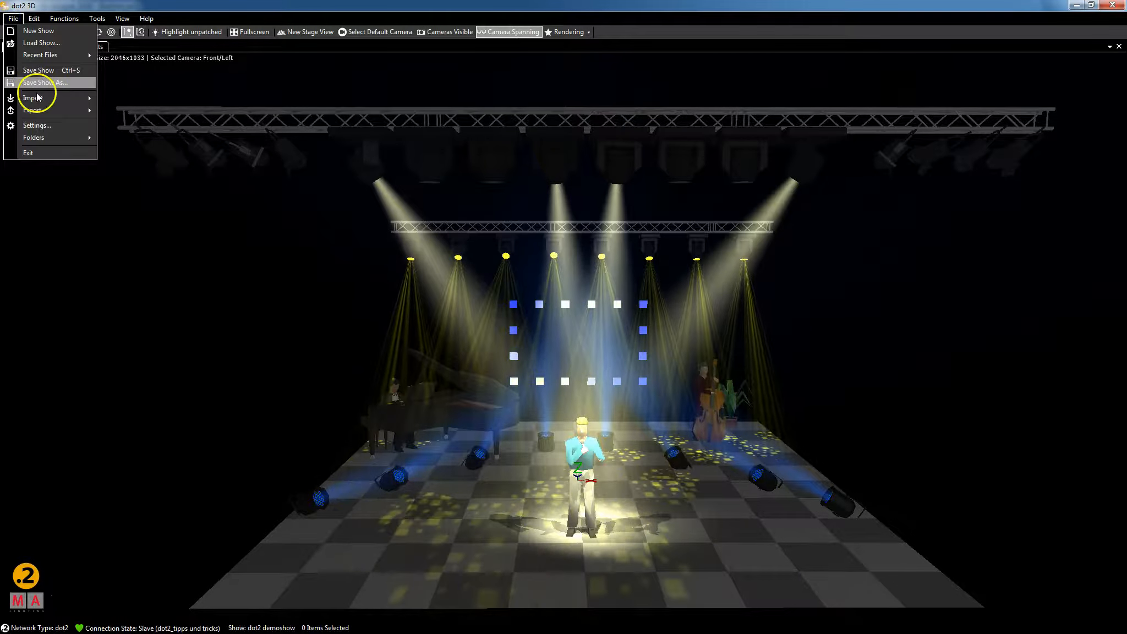
{"action": "mouse_move", "coordinate": [39, 99]}
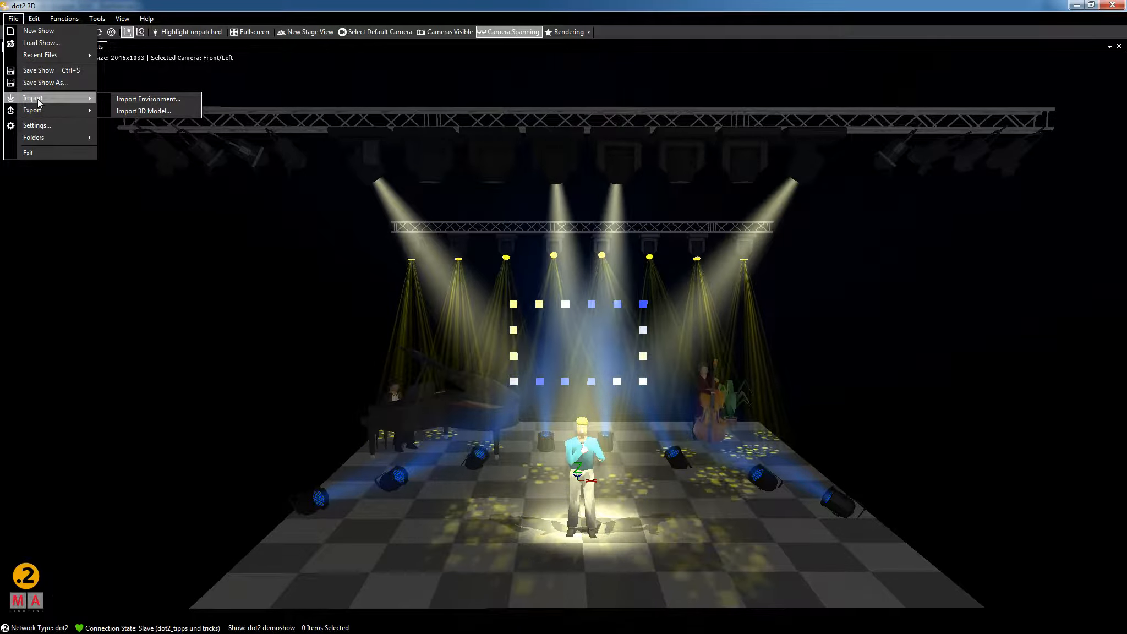
{"action": "left_click", "coordinate": [141, 111]}
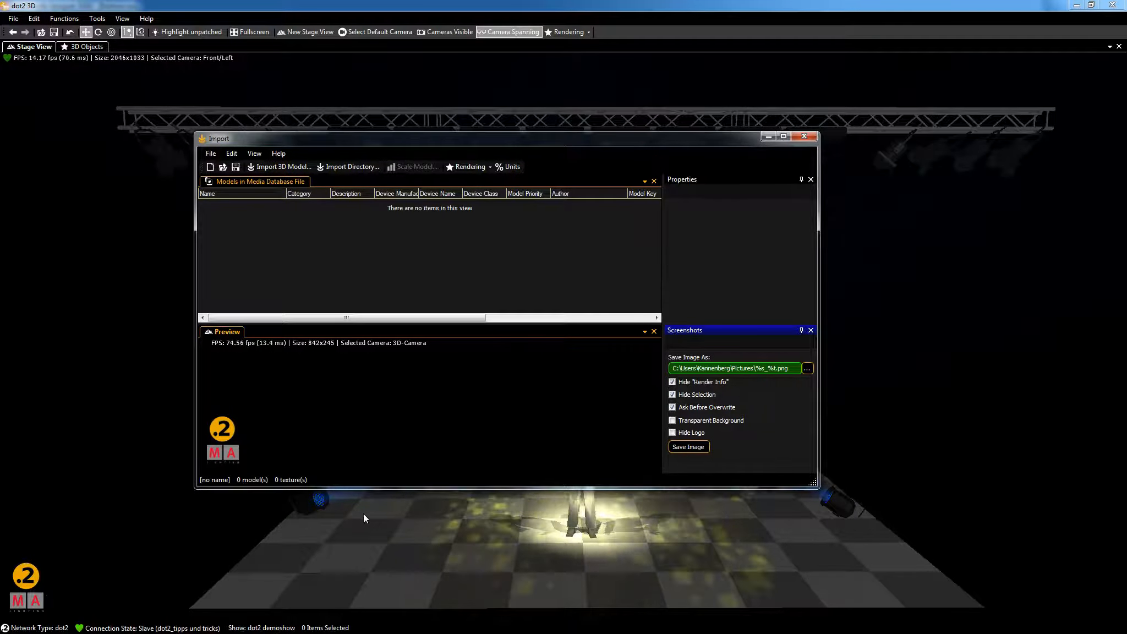
Import Buehne.3ds from the Desktop into the model list.
{"action": "left_click", "coordinate": [275, 166]}
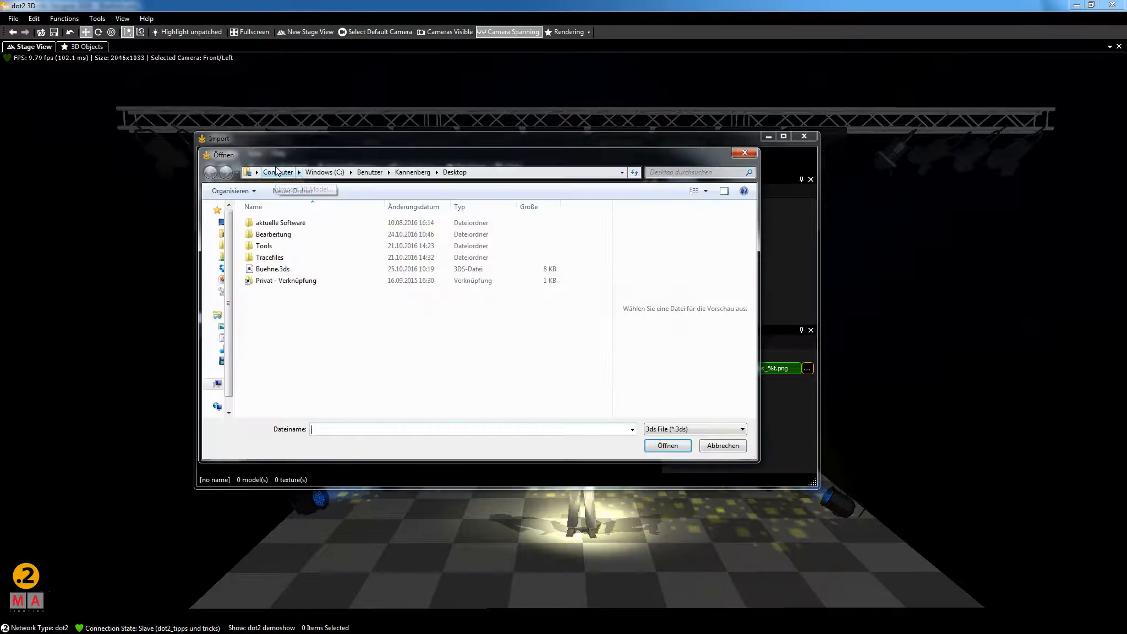
{"action": "left_click", "coordinate": [283, 270]}
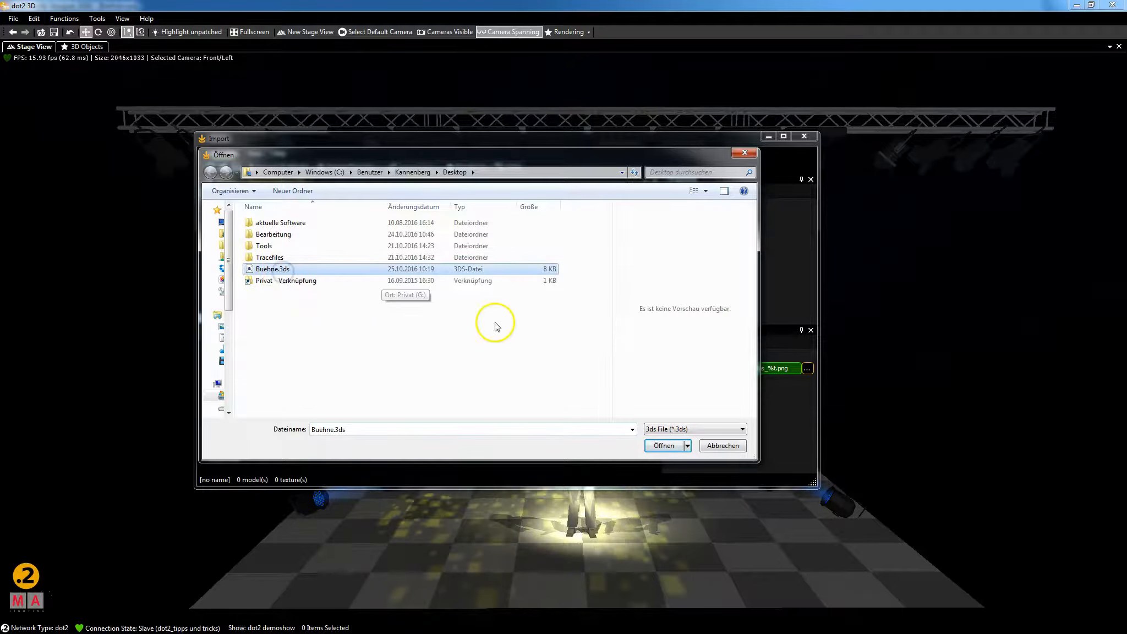
{"action": "left_click", "coordinate": [664, 447]}
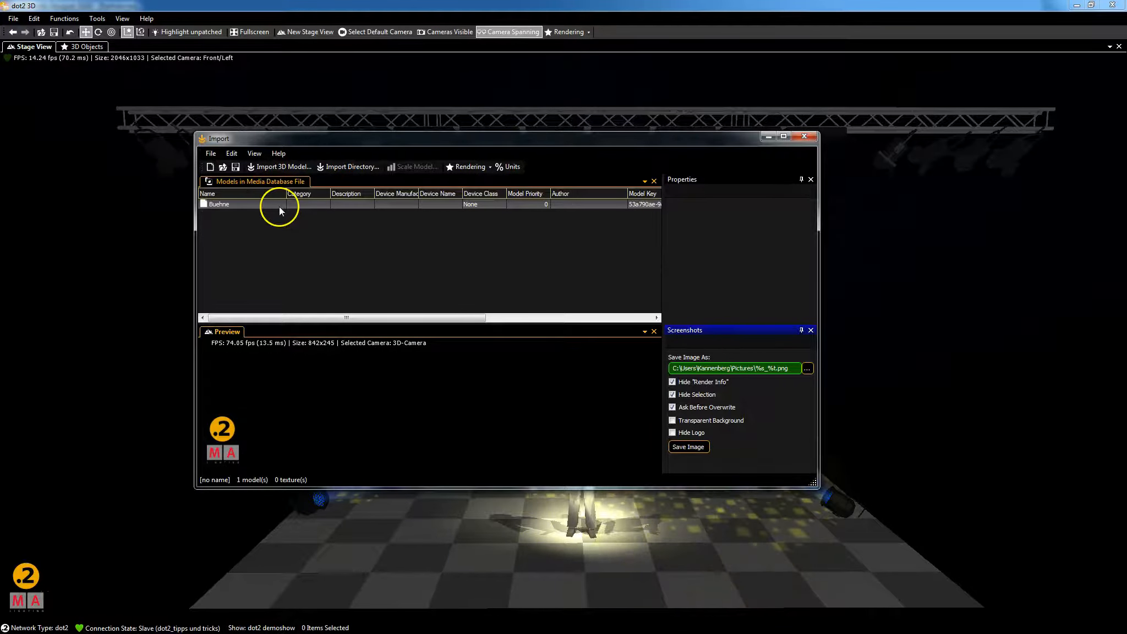
Select the Buehne row (15300 x 10150 x 5000) and bring up its Scale Model settings.
{"action": "left_click", "coordinate": [236, 204]}
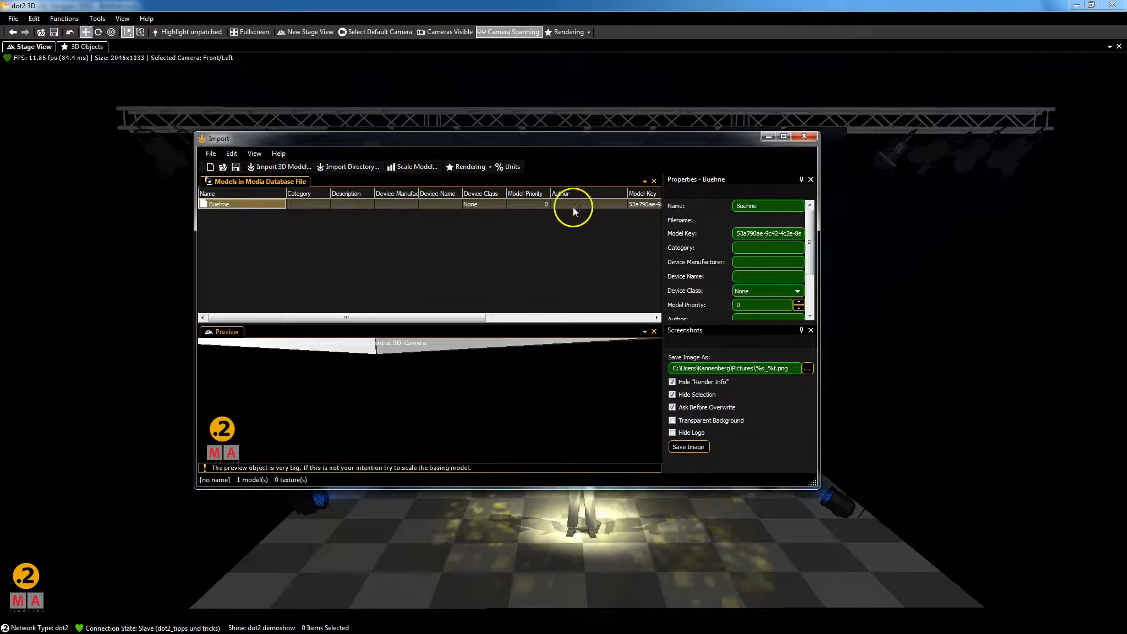
{"action": "left_click_drag", "start_coordinate": [317, 317], "coordinate": [507, 320]}
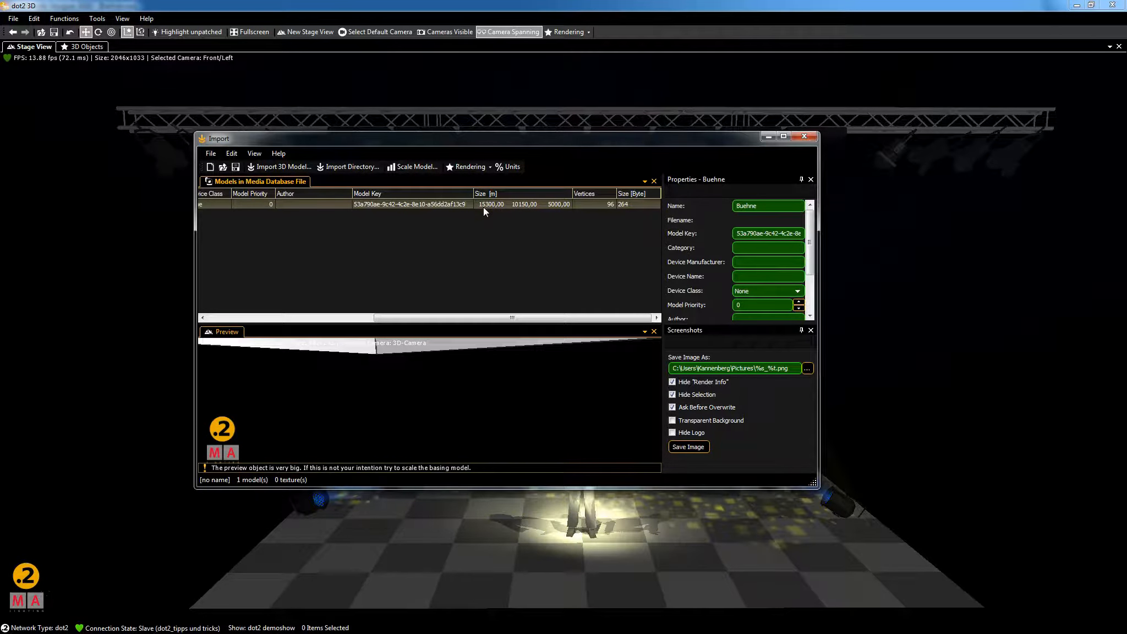
{"action": "left_click", "coordinate": [290, 230]}
{"action": "left_click", "coordinate": [221, 206]}
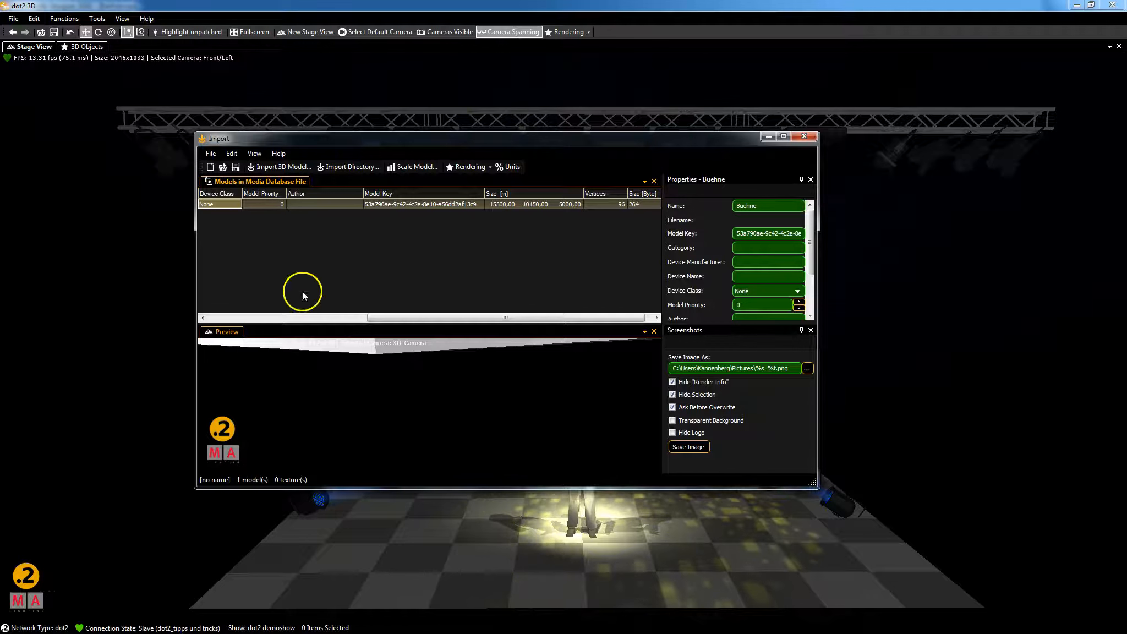
{"action": "left_click", "coordinate": [412, 166]}
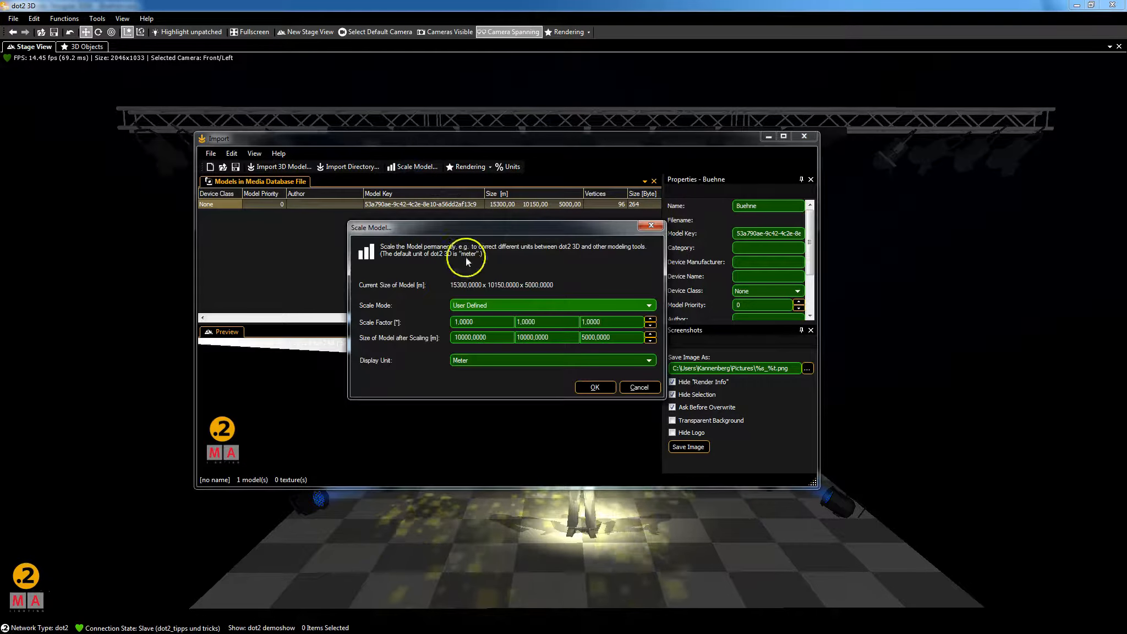
Apply the x 0,001 scale mode so Buehne measures 15,30 x 10,15 x 5,00 m.
{"action": "left_click", "coordinate": [529, 306]}
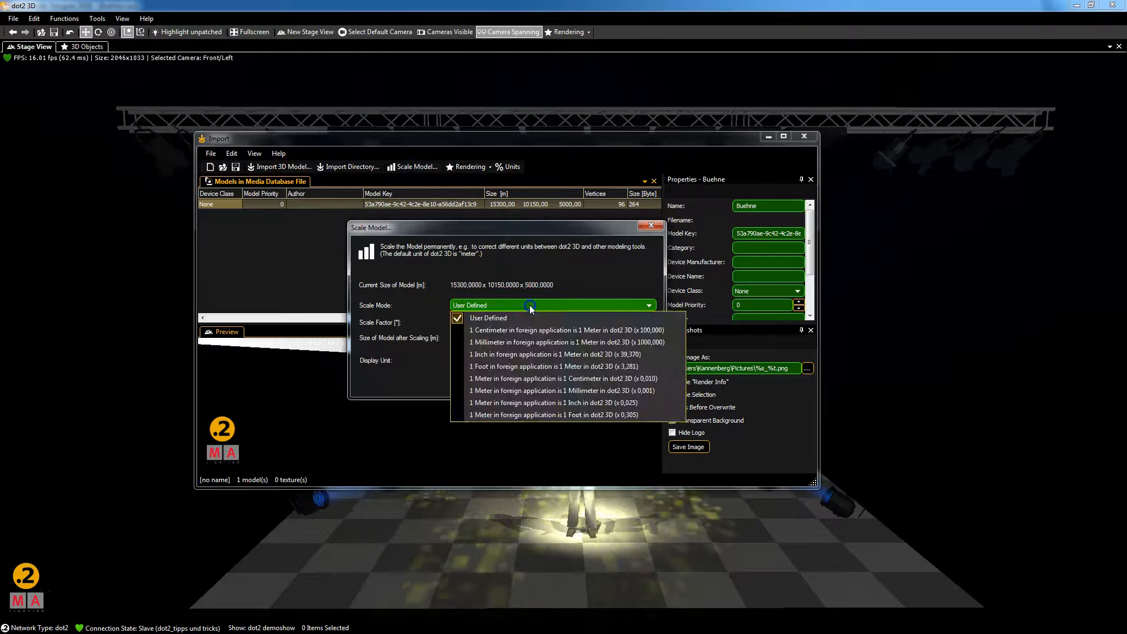
{"action": "left_click", "coordinate": [571, 390]}
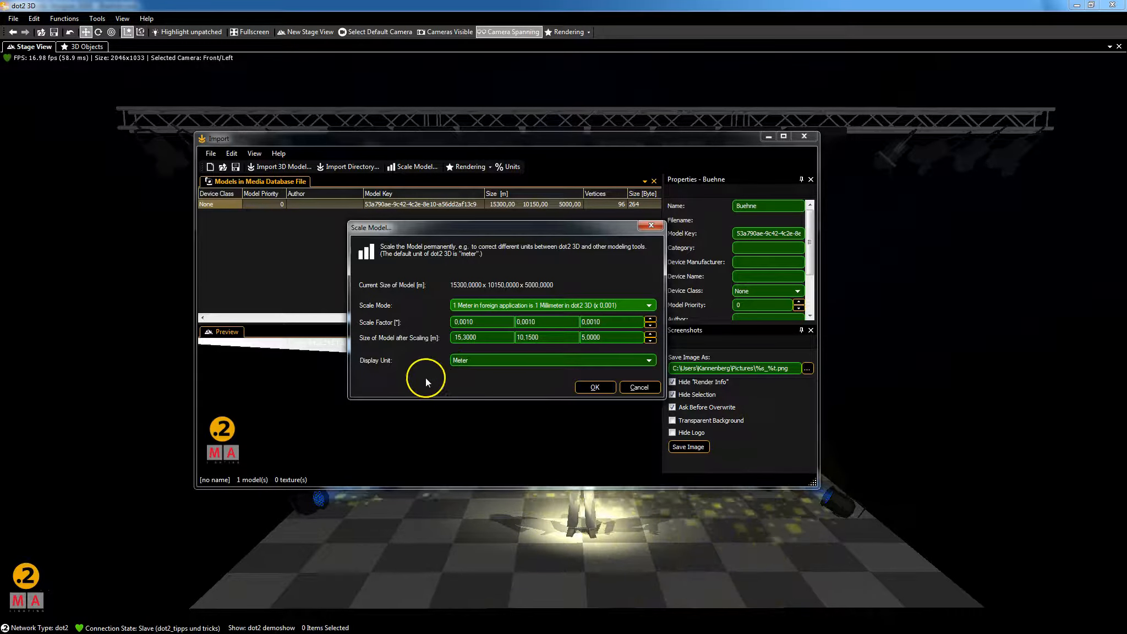
{"action": "left_click", "coordinate": [590, 387]}
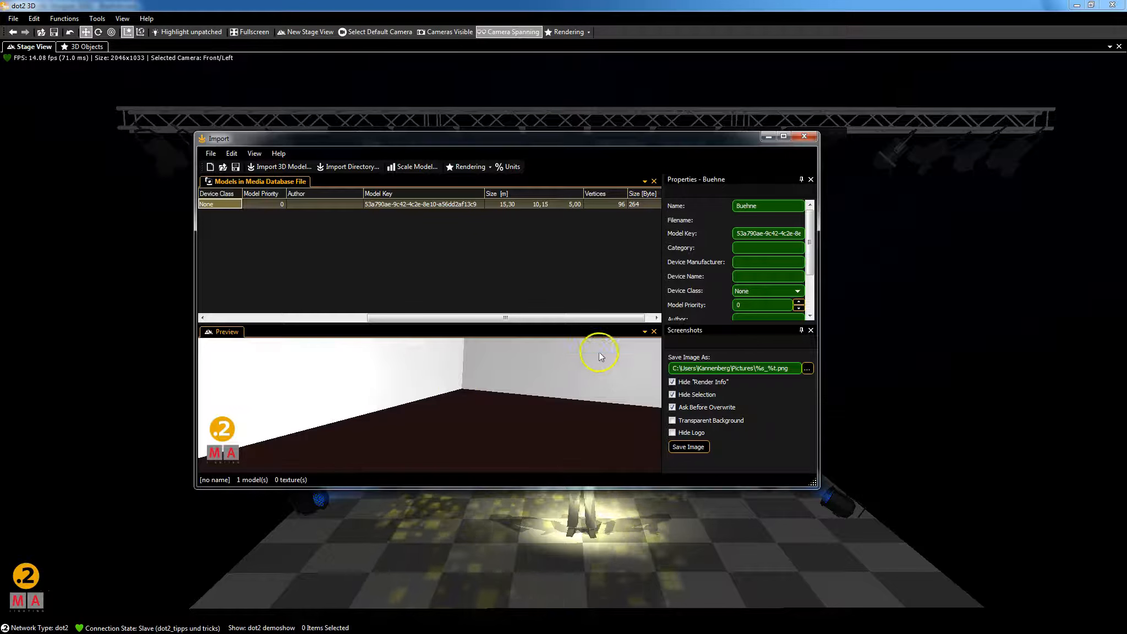
Enlarge the Import window and zoom and orbit the preview to show the whole Buehne stage.
{"action": "left_click_drag", "start_coordinate": [803, 484], "coordinate": [906, 572]}
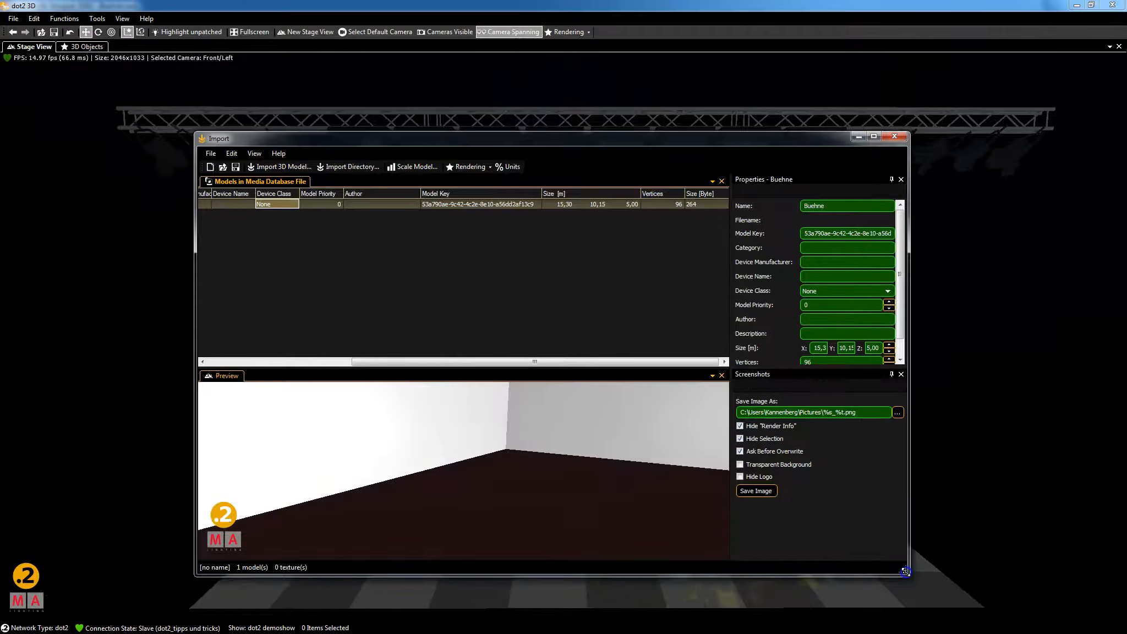
{"action": "left_click", "coordinate": [471, 430]}
{"action": "scroll", "coordinate": [472, 431], "scroll_direction": "down", "scroll_amount": 4}
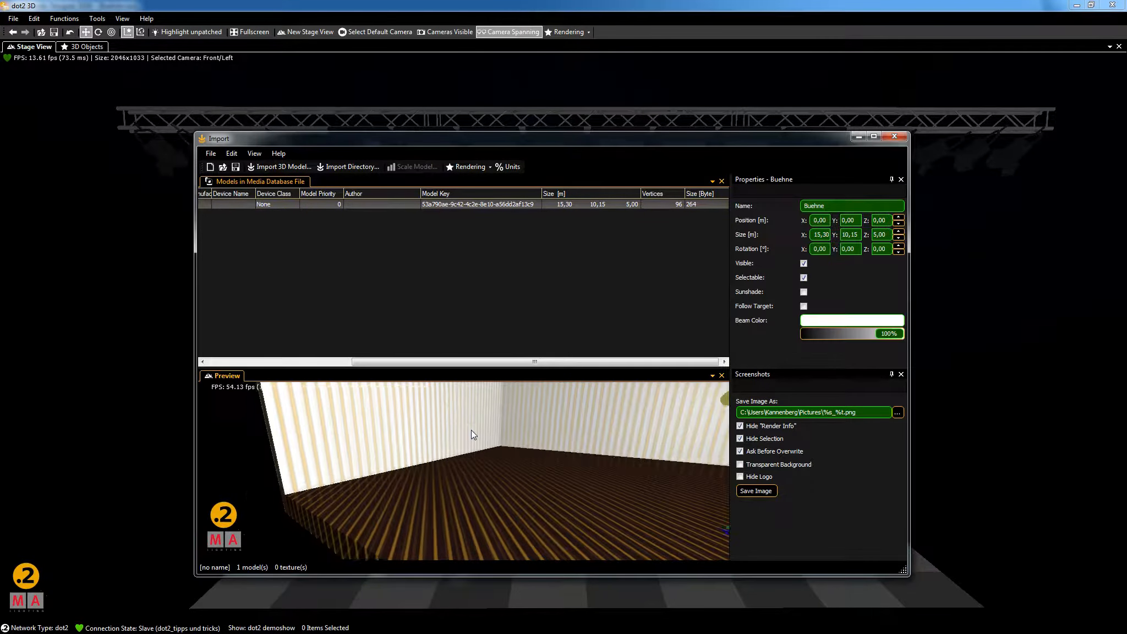
{"action": "scroll", "coordinate": [308, 424], "scroll_direction": "down", "scroll_amount": 2}
{"action": "scroll", "coordinate": [254, 418], "scroll_direction": "down", "scroll_amount": 7}
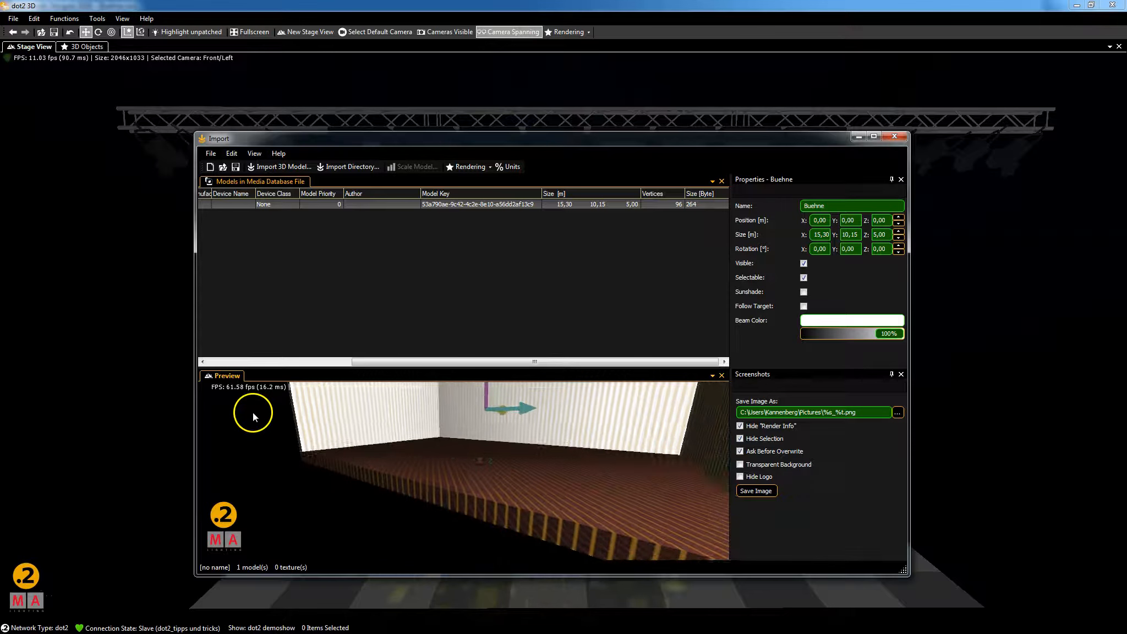
{"action": "left_click_drag", "start_coordinate": [253, 424], "coordinate": [271, 459]}
{"action": "scroll", "coordinate": [270, 459], "scroll_direction": "down", "scroll_amount": 2}
{"action": "right_click_drag", "start_coordinate": [271, 459], "coordinate": [297, 482]}
{"action": "scroll", "coordinate": [271, 459], "scroll_direction": "up", "scroll_amount": 1}
{"action": "scroll", "coordinate": [271, 460], "scroll_direction": "up", "scroll_amount": 1}
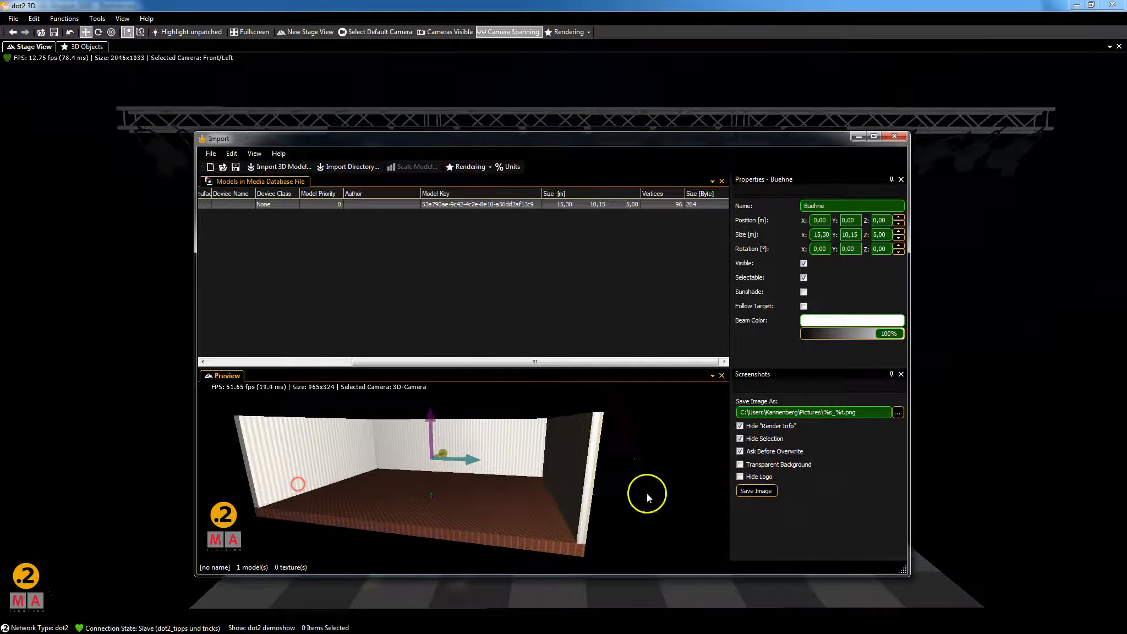
{"action": "left_click", "coordinate": [663, 468]}
{"action": "left_click_drag", "start_coordinate": [443, 362], "coordinate": [291, 361]}
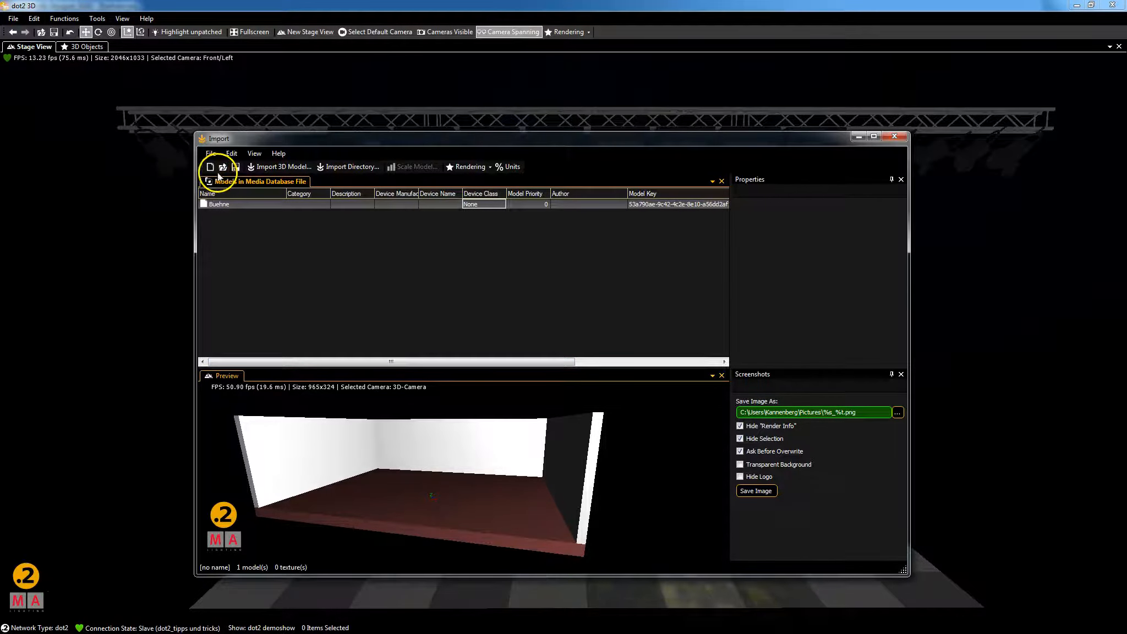
Save the Buehne model as test.gmamedia in the dot2 3d folder, then close the Import window.
{"action": "left_click", "coordinate": [236, 166]}
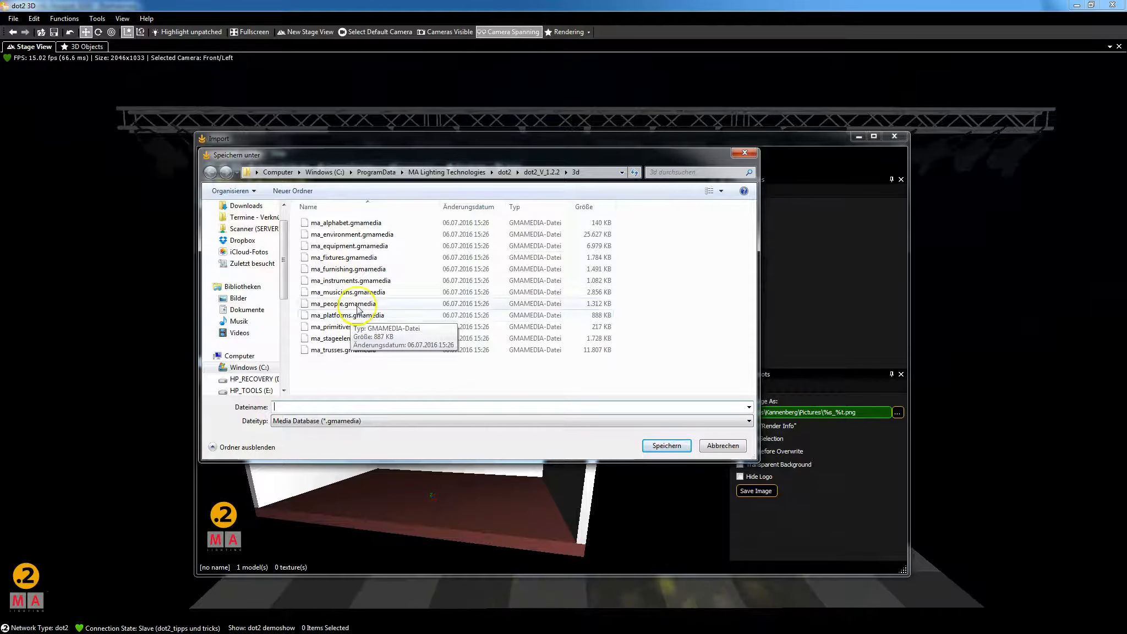
{"action": "left_click", "coordinate": [339, 232]}
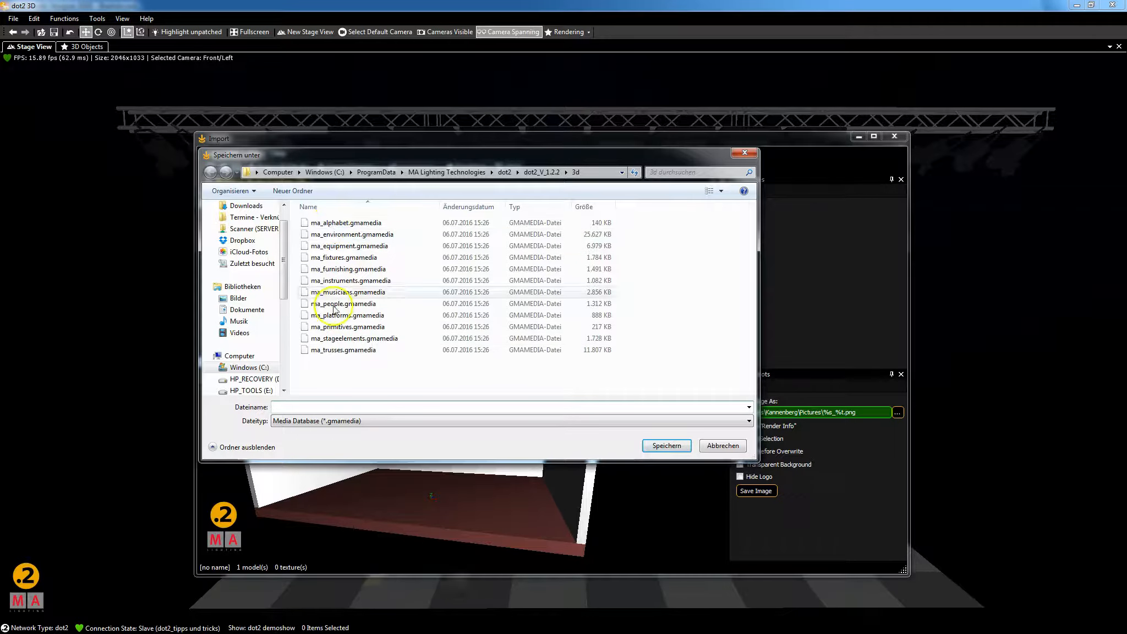
{"action": "left_click", "coordinate": [361, 403]}
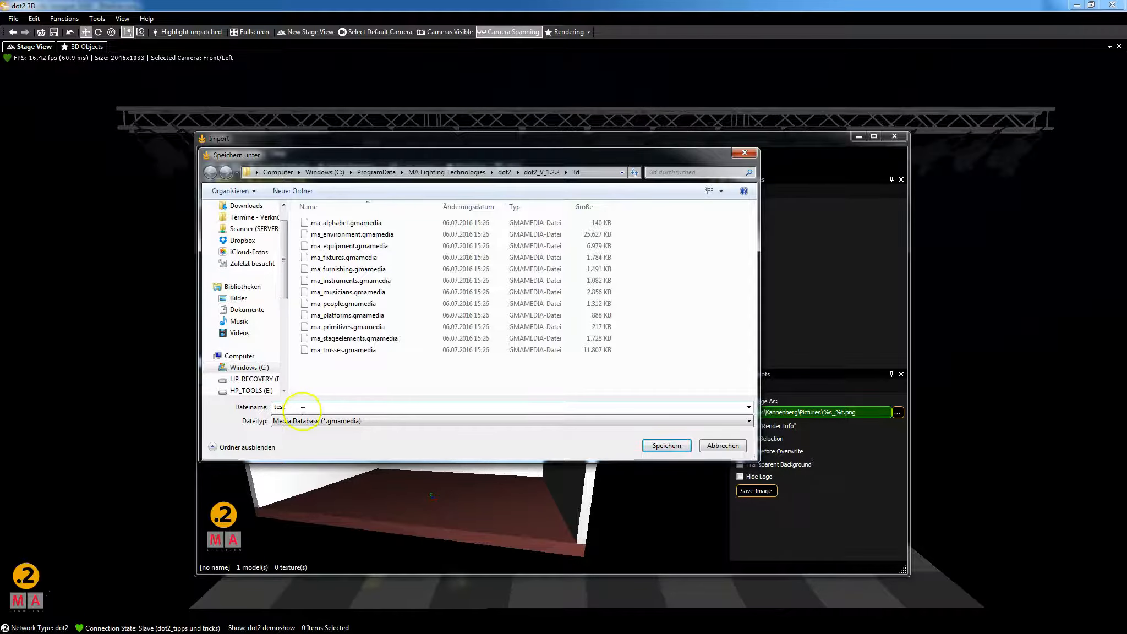
{"action": "left_click", "coordinate": [666, 445]}
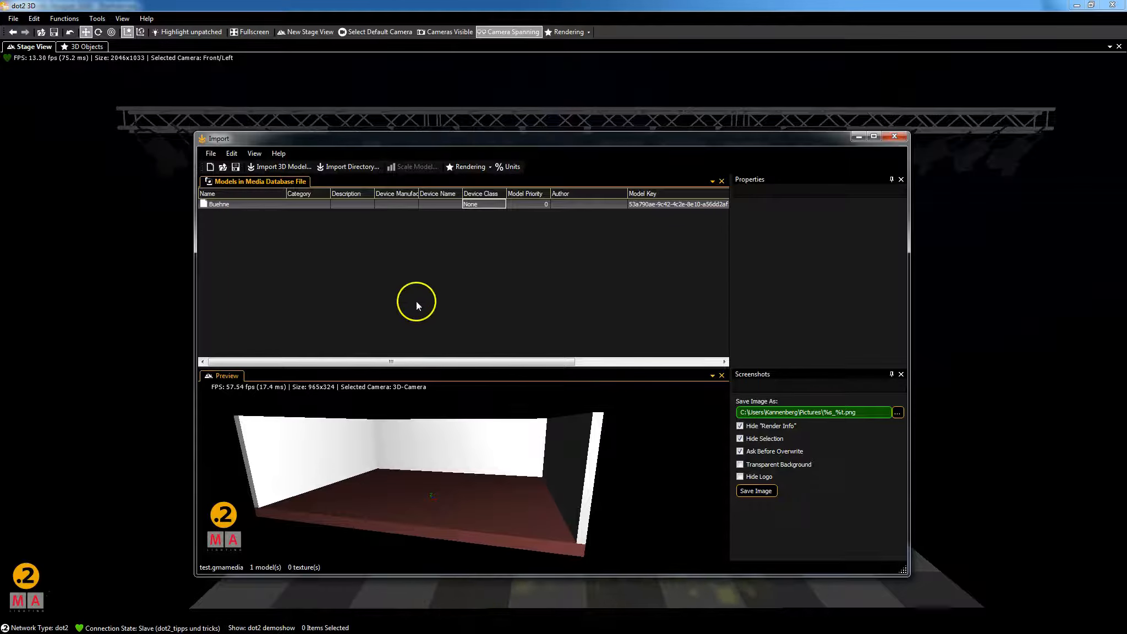
{"action": "left_click", "coordinate": [894, 137]}
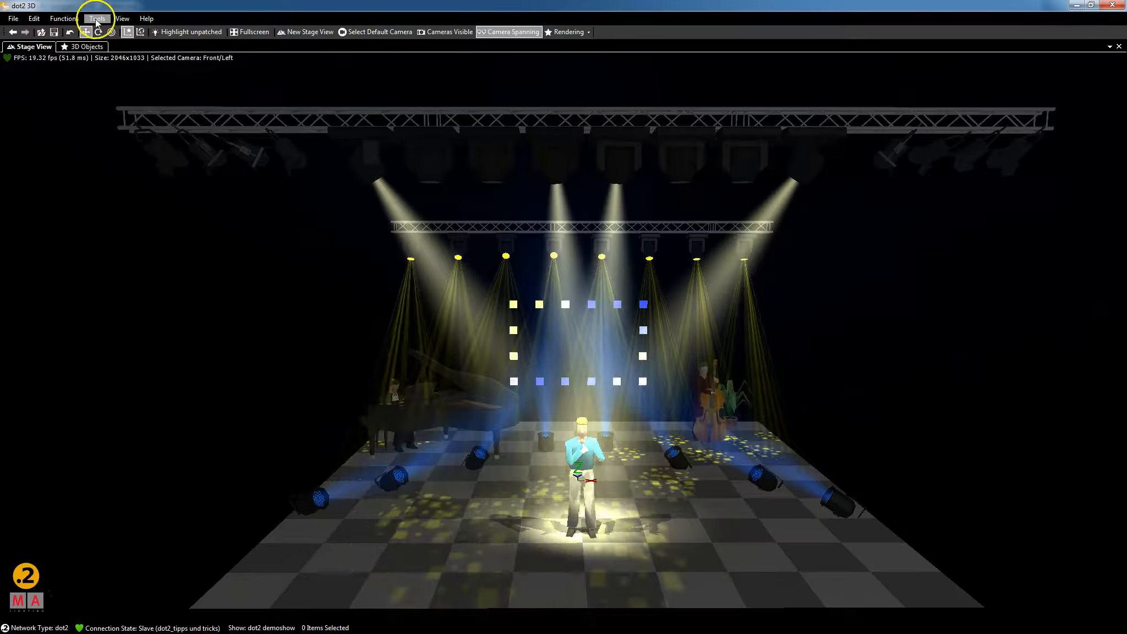
Show the Media Database window beneath the stage view via the View menu.
{"action": "left_click", "coordinate": [122, 19]}
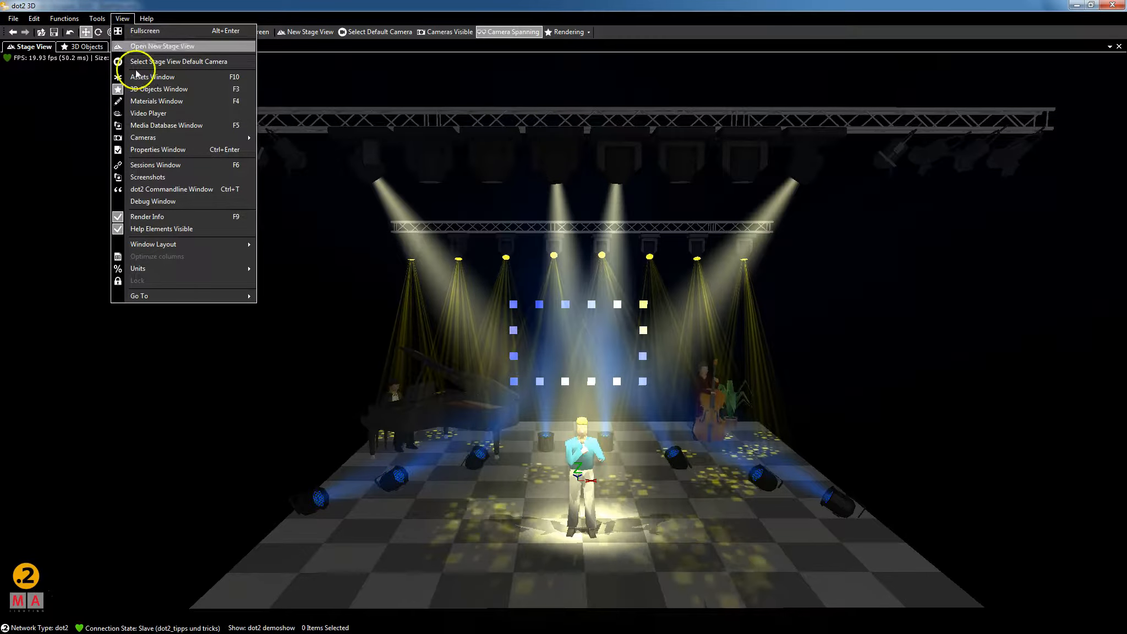
{"action": "left_click", "coordinate": [157, 125]}
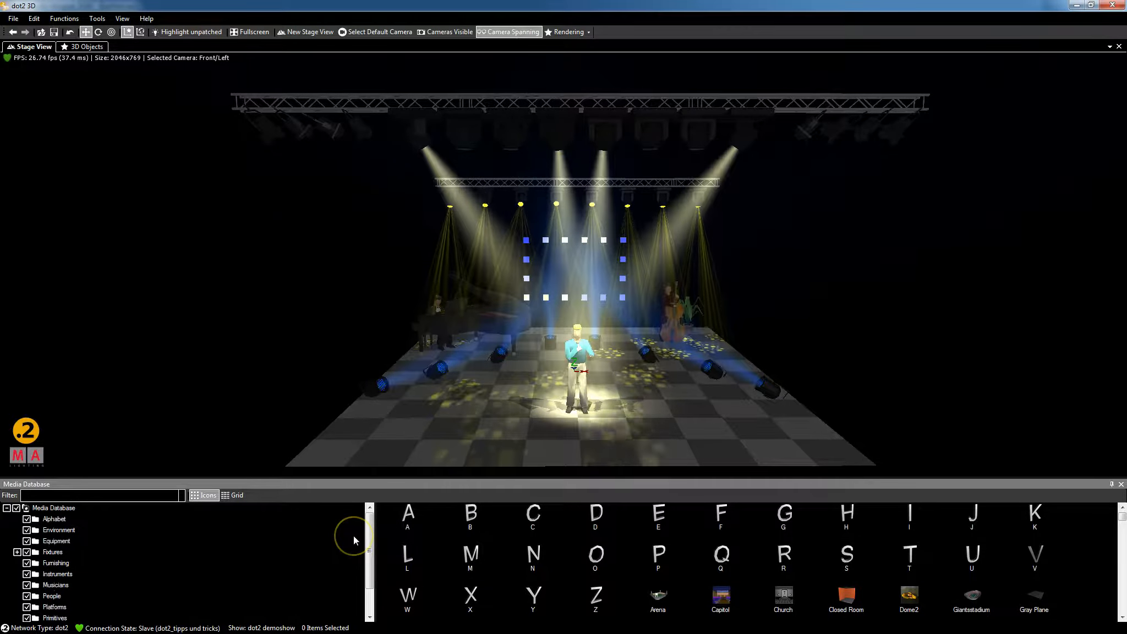
Scroll the Media Database list to the end to reveal the Buehne model after the truss pieces.
{"action": "mouse_move", "coordinate": [370, 532]}
{"action": "left_mouse_down"}
{"action": "mouse_move", "coordinate": [370, 556]}
{"action": "mouse_move", "coordinate": [370, 532]}
{"action": "left_mouse_up"}
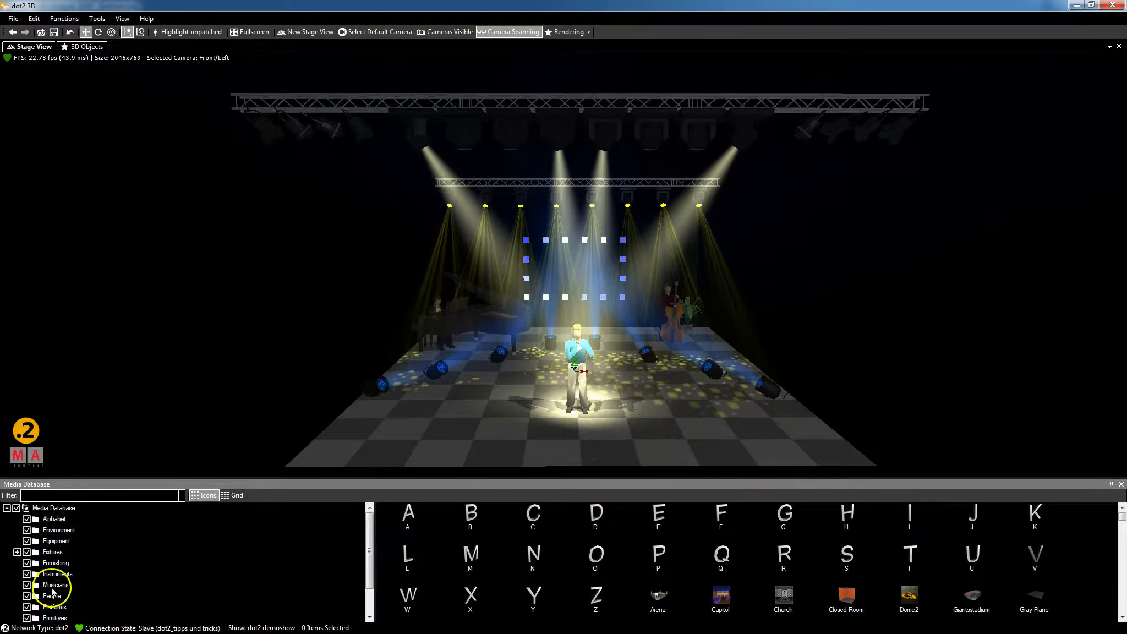
{"action": "mouse_move", "coordinate": [368, 535]}
{"action": "left_mouse_down"}
{"action": "mouse_move", "coordinate": [367, 559]}
{"action": "mouse_move", "coordinate": [368, 529]}
{"action": "left_mouse_up"}
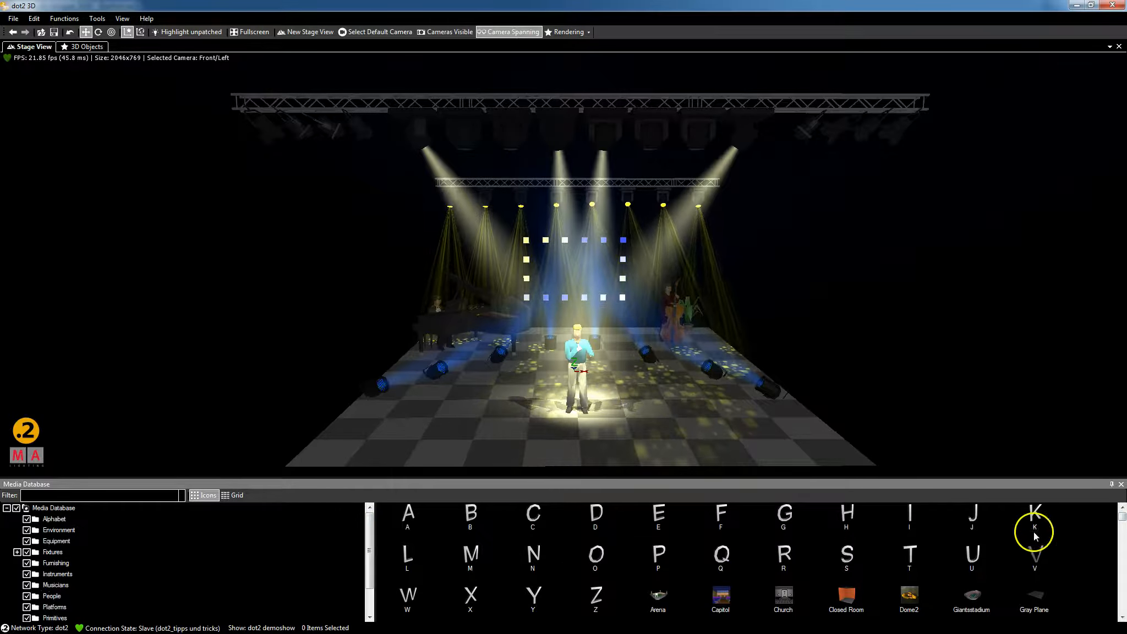
{"action": "left_click_drag", "start_coordinate": [1120, 518], "coordinate": [1116, 617]}
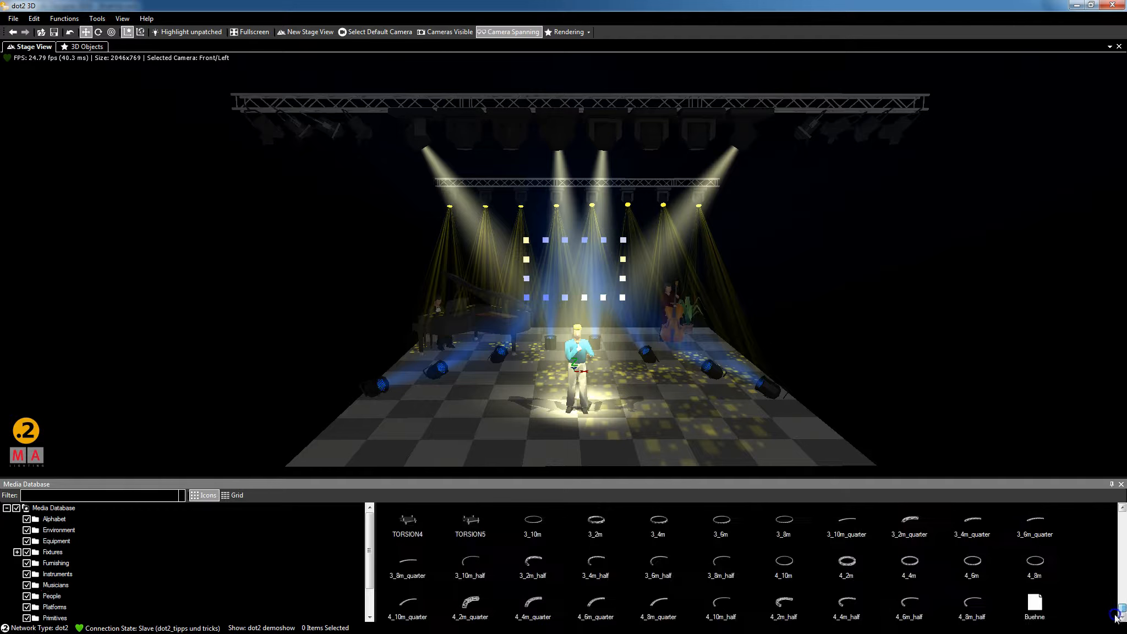
Place the Buehne model from the Media Database into the stage view around the lit stage.
{"action": "left_click", "coordinate": [1035, 610]}
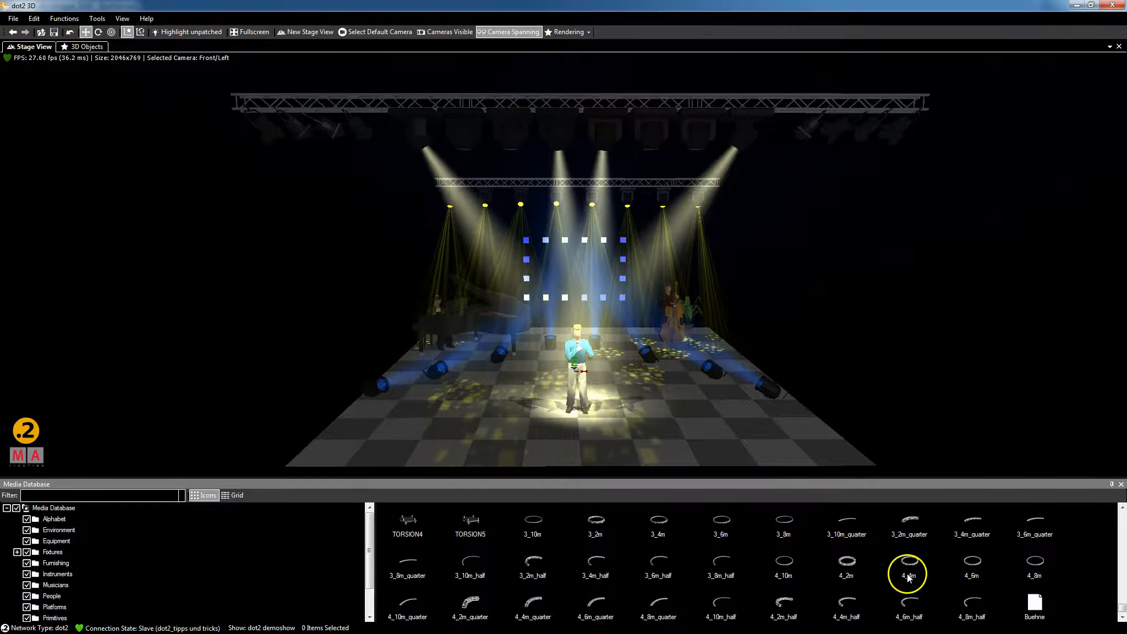
{"action": "left_click", "coordinate": [1035, 607]}
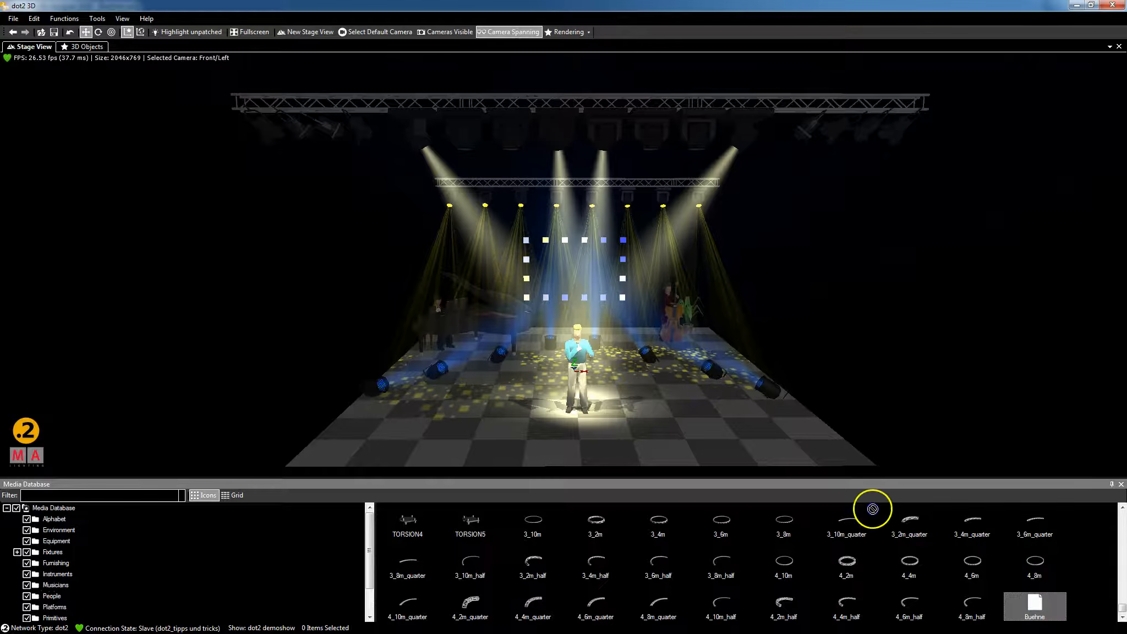
{"action": "left_click_drag", "start_coordinate": [587, 419], "coordinate": [566, 421]}
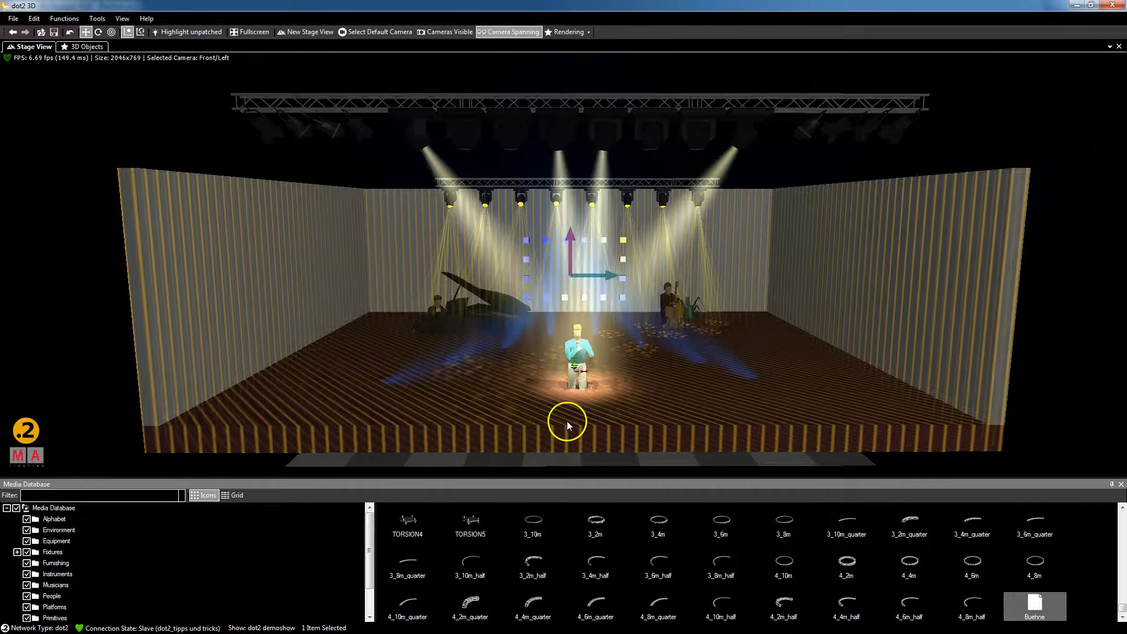
{"action": "left_click", "coordinate": [51, 124]}
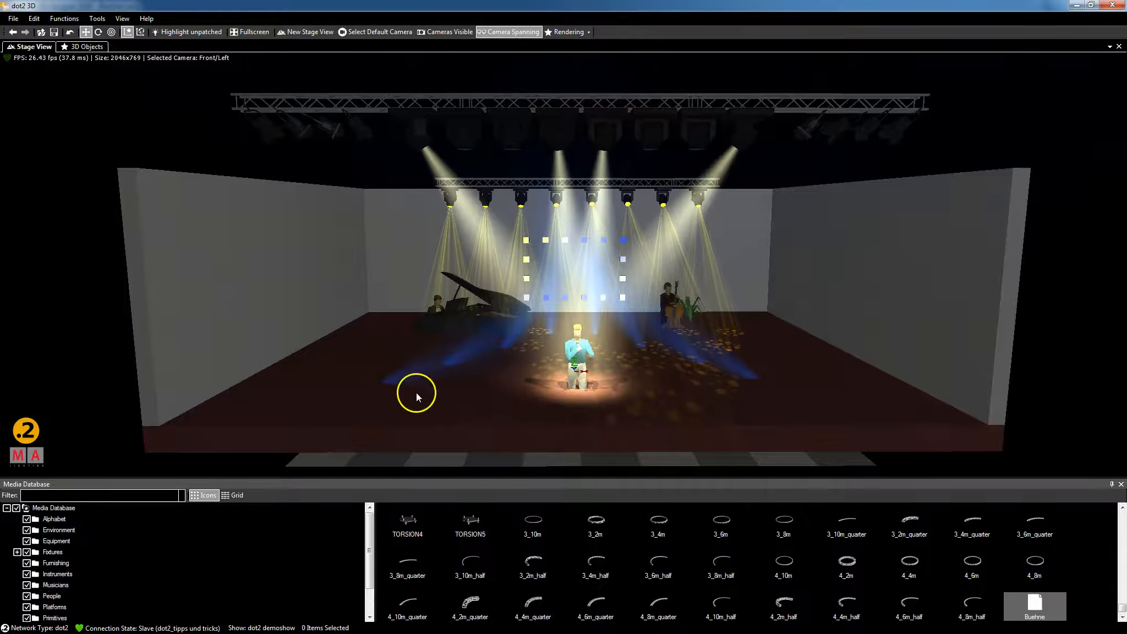
Lower the Buehne stage set by about 0.21 m, then show the 3D Objects table.
{"action": "left_click", "coordinate": [448, 412]}
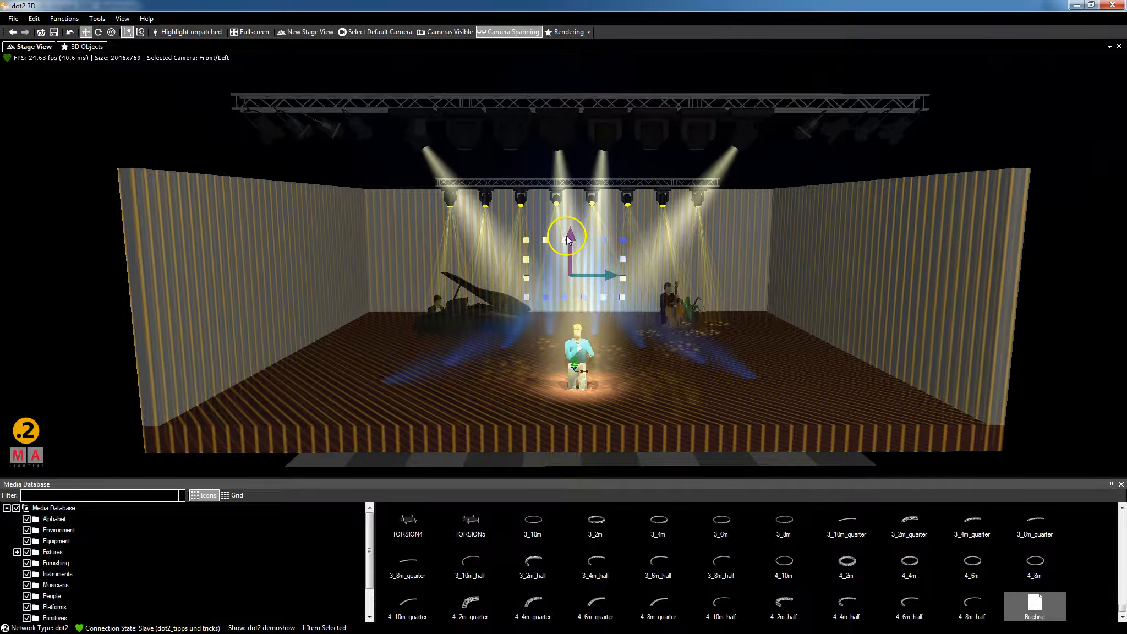
{"action": "left_click_drag", "start_coordinate": [569, 236], "coordinate": [570, 255]}
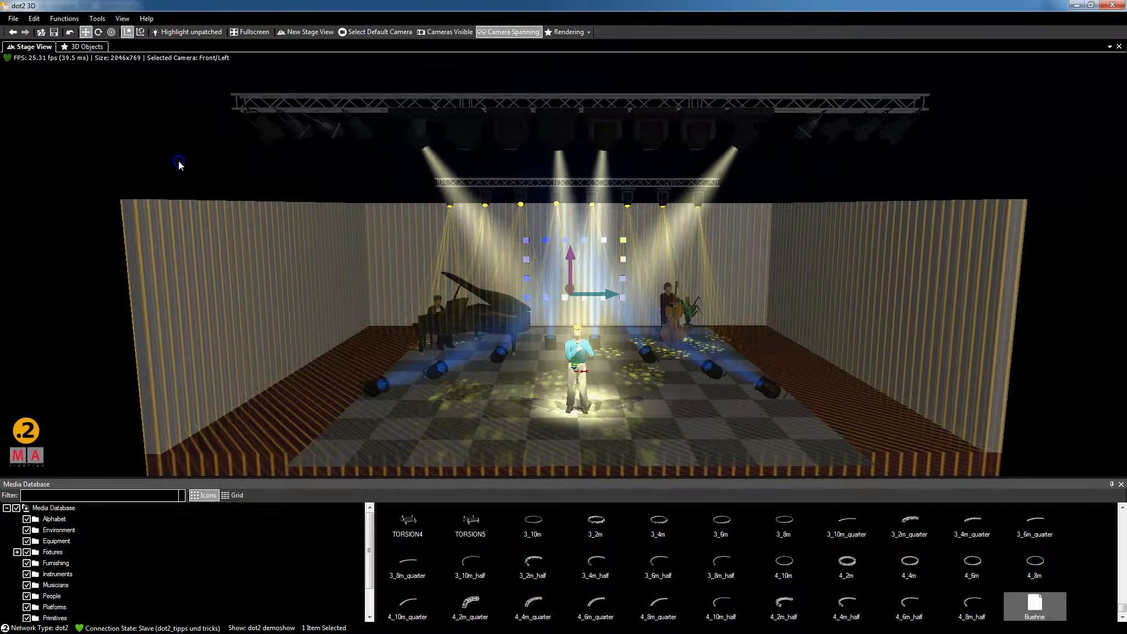
{"action": "left_click", "coordinate": [156, 128]}
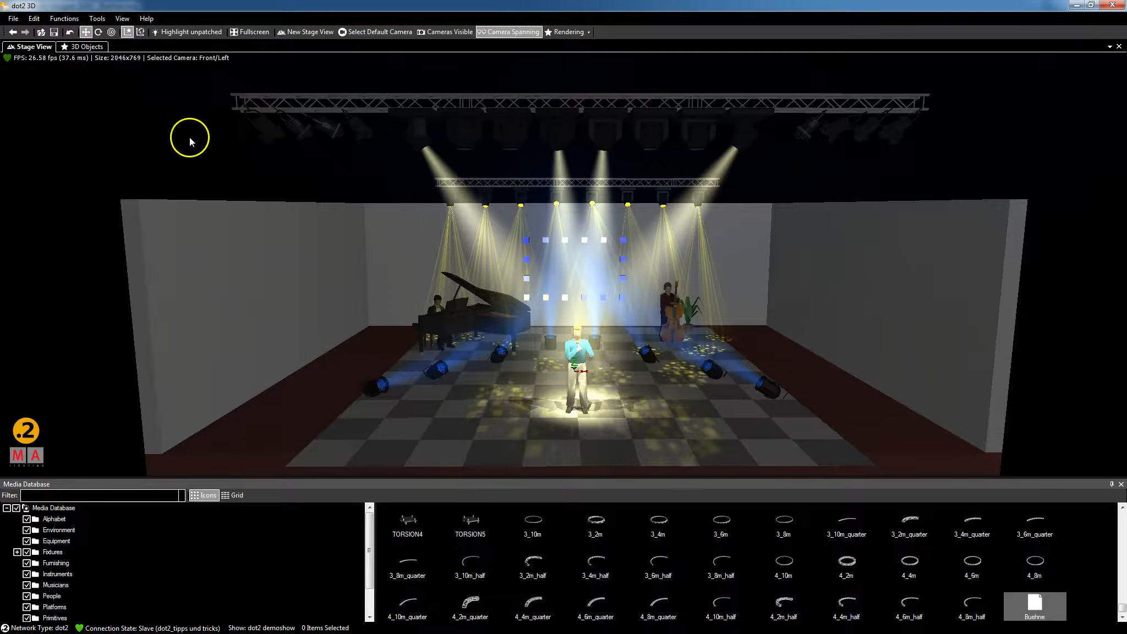
{"action": "left_click", "coordinate": [88, 48]}
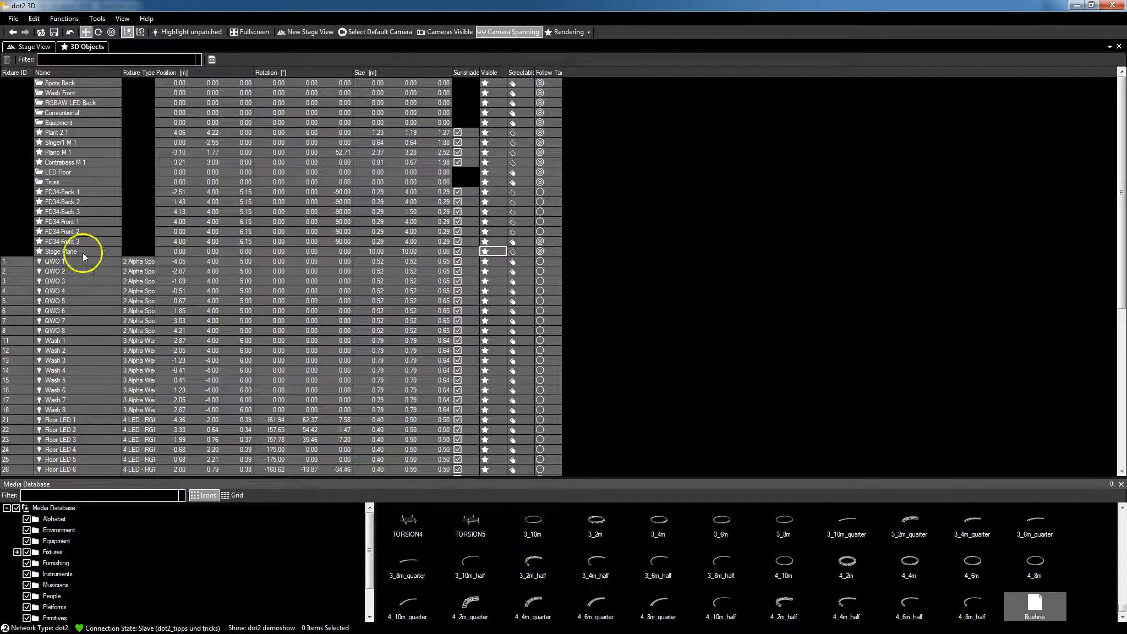
Select the Stage Plane row in the 3D Objects list and return to the Stage View.
{"action": "left_click", "coordinate": [484, 251]}
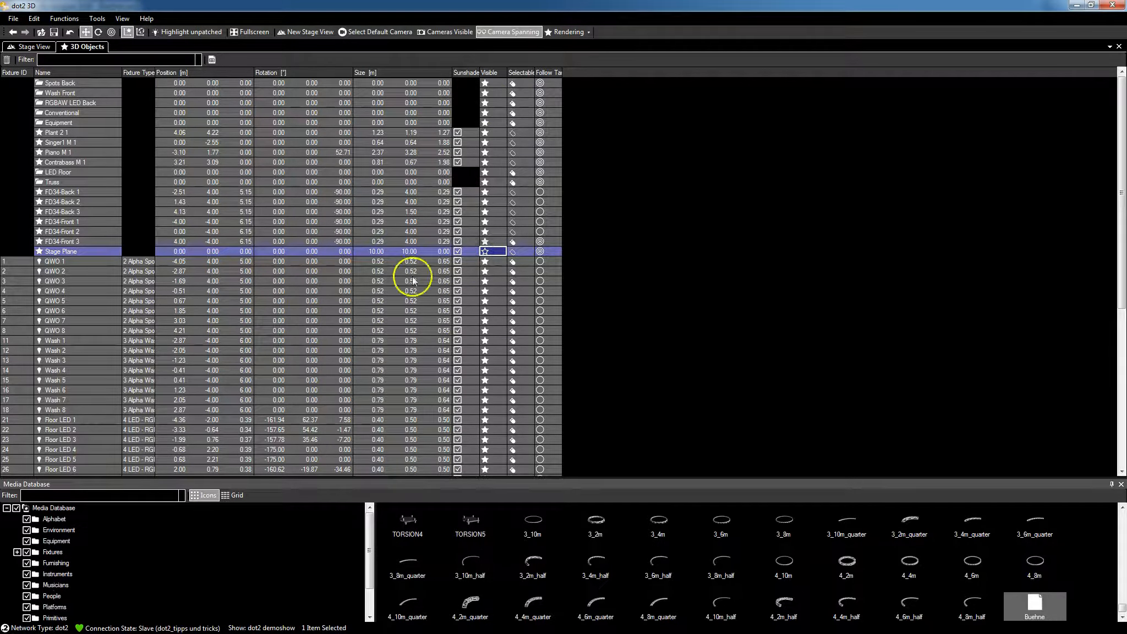
{"action": "left_click", "coordinate": [34, 47]}
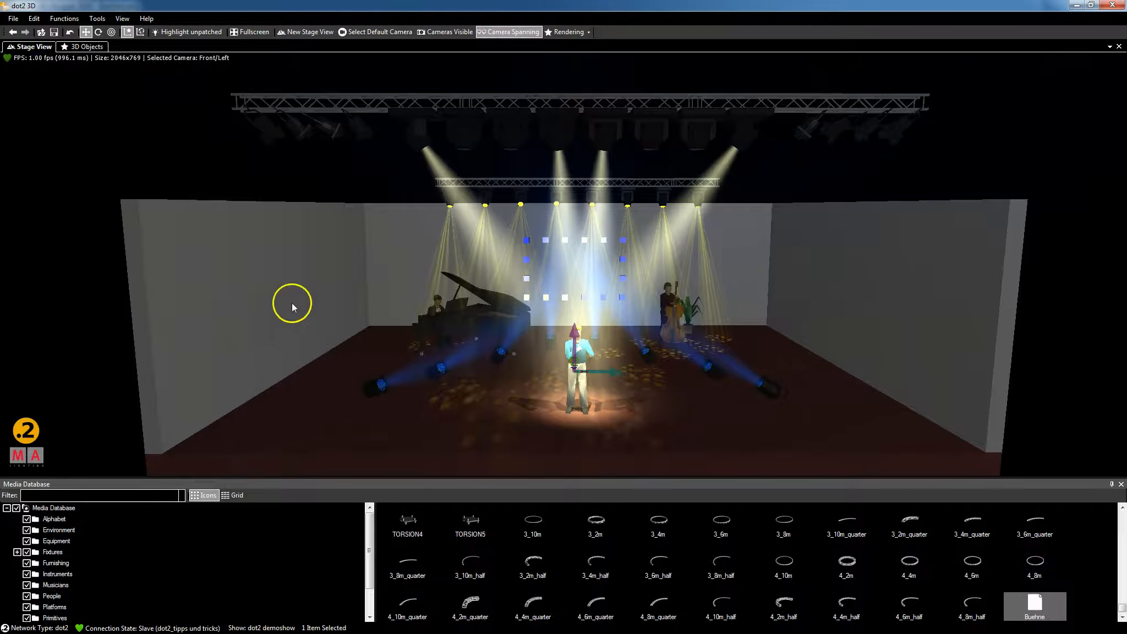
Orbit around the stage and select the Buehne walls and floor in the Stage View.
{"action": "left_click", "coordinate": [188, 159]}
{"action": "right_click_drag", "start_coordinate": [210, 162], "coordinate": [213, 166]}
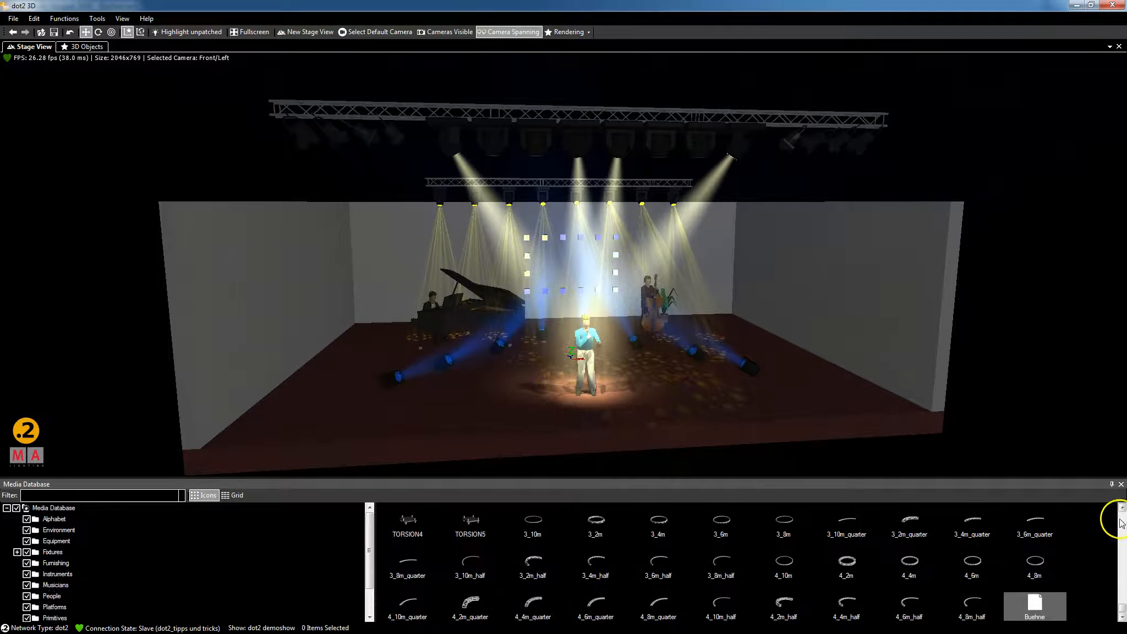
{"action": "left_click_drag", "start_coordinate": [1121, 608], "coordinate": [1122, 517]}
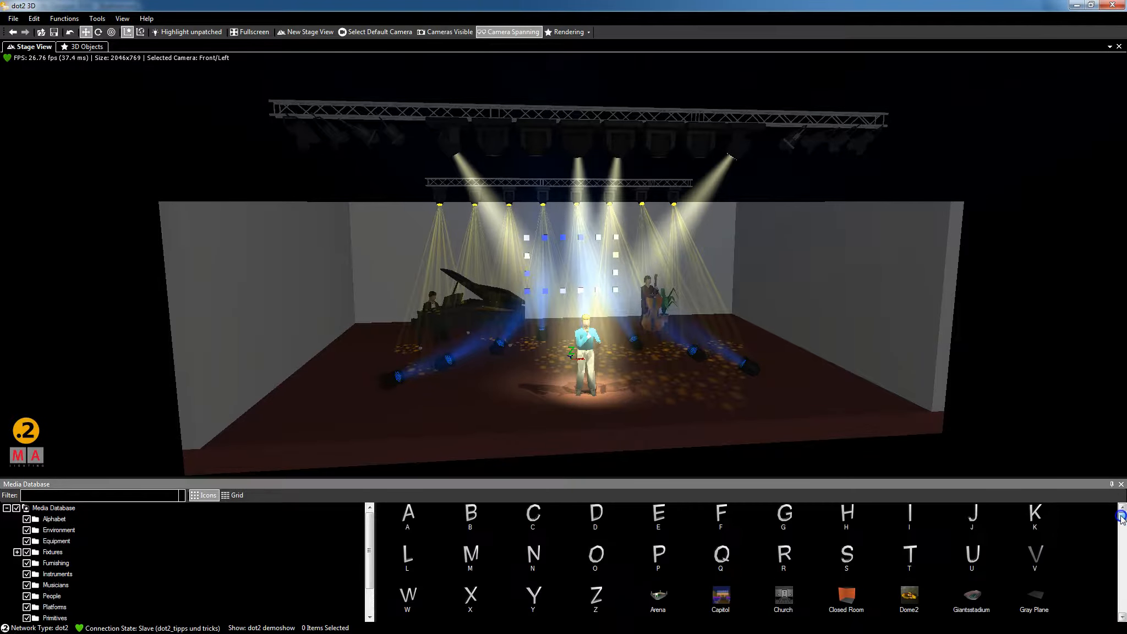
{"action": "left_click", "coordinate": [330, 389]}
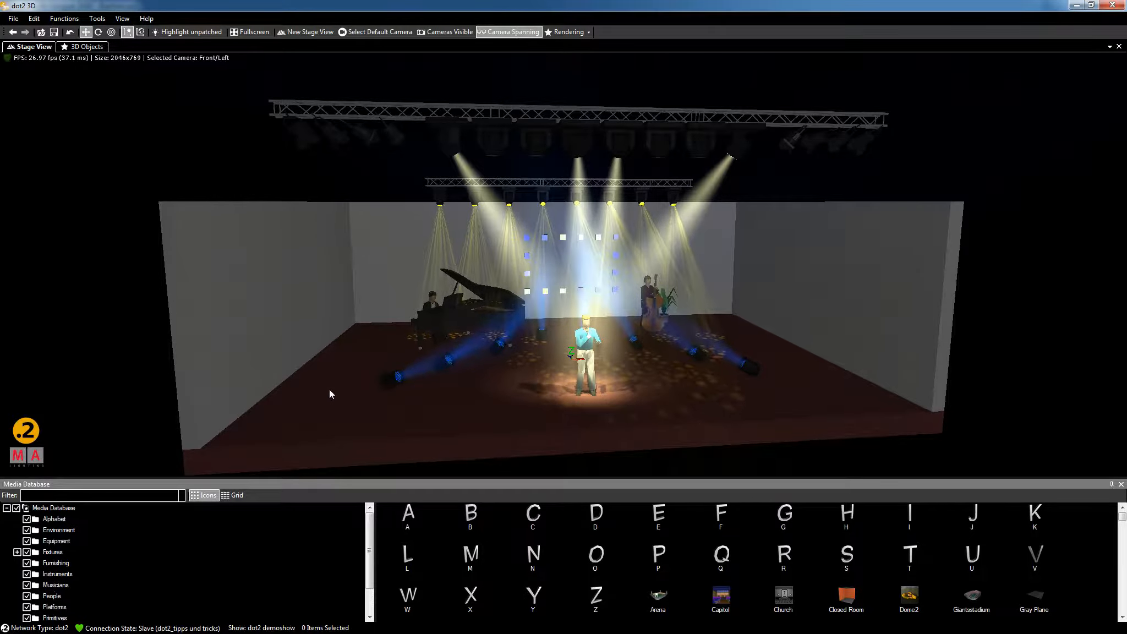
{"action": "left_click", "coordinate": [329, 389]}
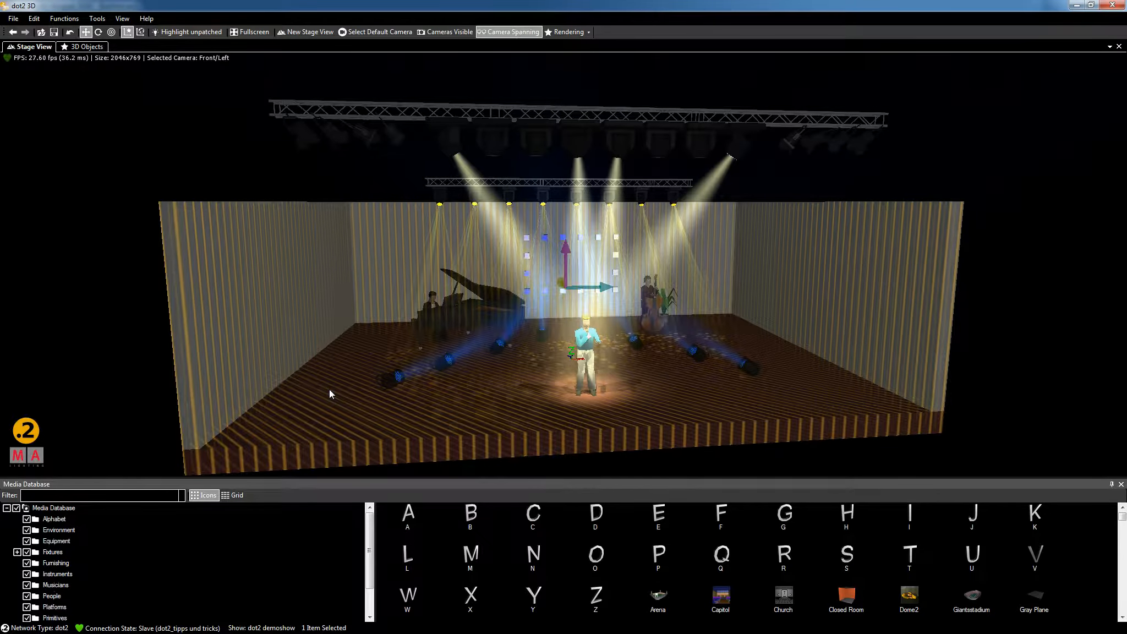
Swap the selected Buehne stage for the built-in stage4 model using Change Model.
{"action": "right_click", "coordinate": [329, 389]}
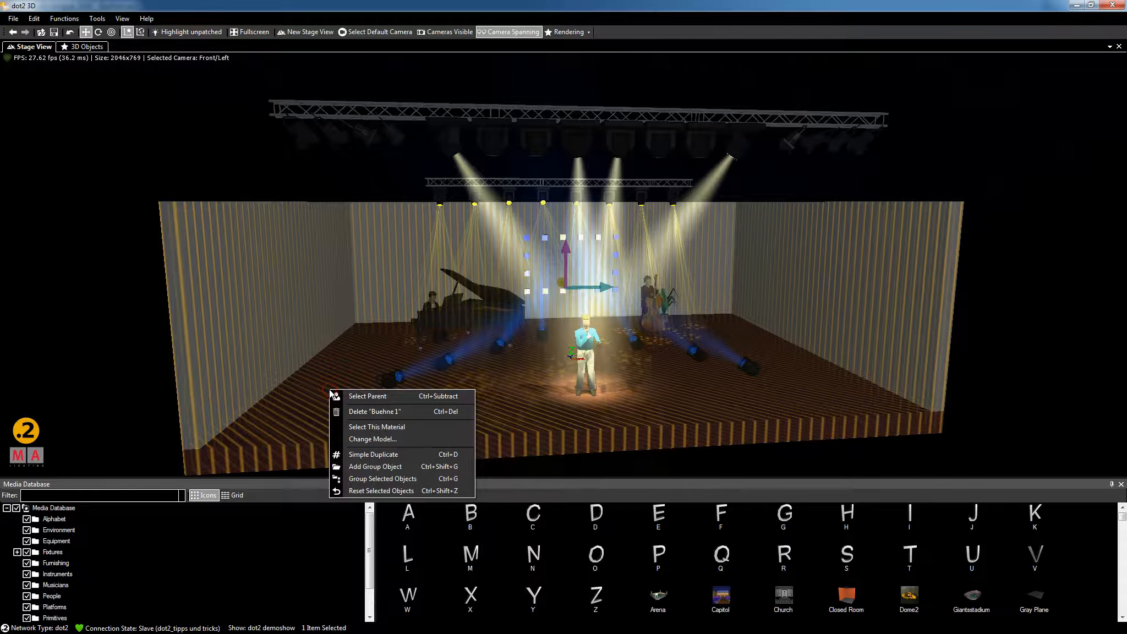
{"action": "left_click", "coordinate": [376, 441]}
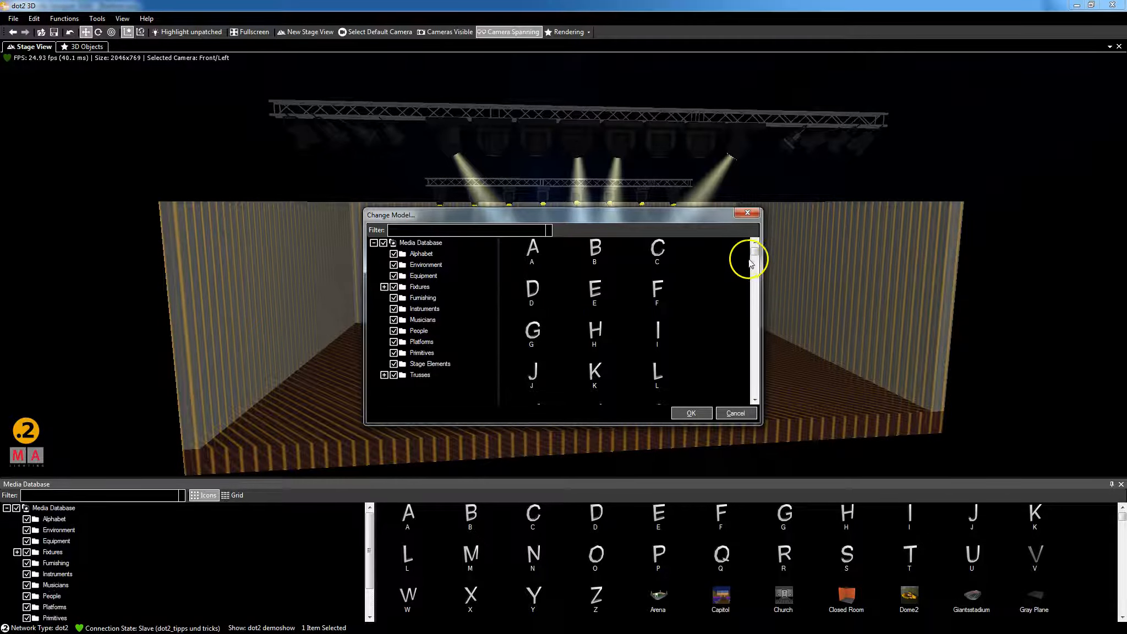
{"action": "left_click_drag", "start_coordinate": [756, 252], "coordinate": [755, 264]}
{"action": "scroll", "coordinate": [755, 265], "scroll_direction": "up", "scroll_amount": 1}
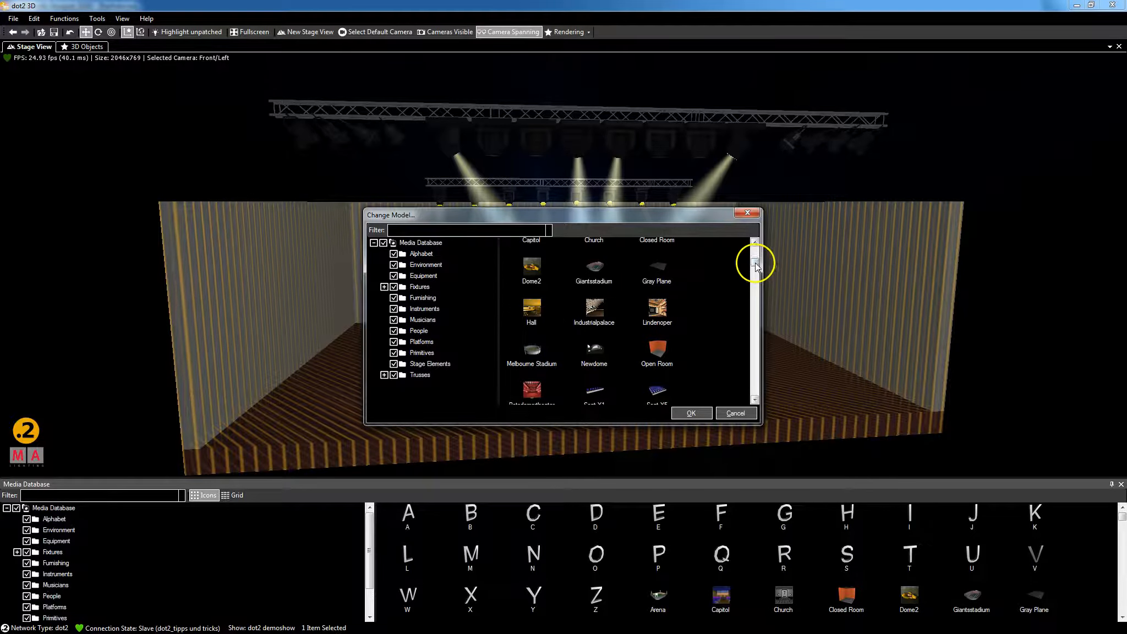
{"action": "left_click_drag", "start_coordinate": [756, 265], "coordinate": [754, 269]}
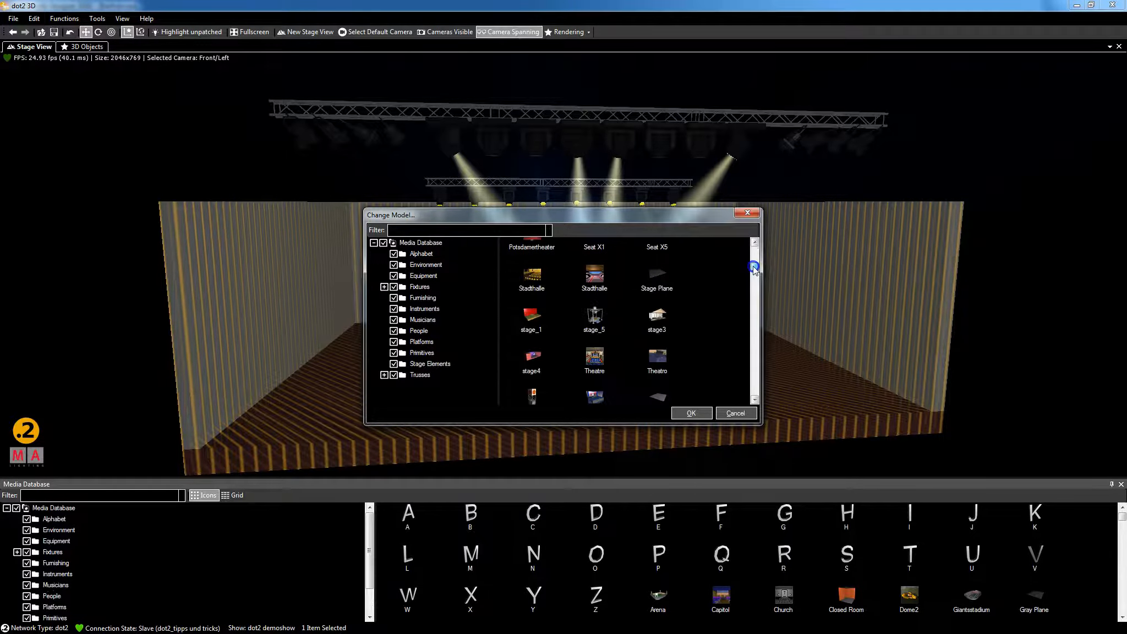
{"action": "left_click", "coordinate": [532, 360]}
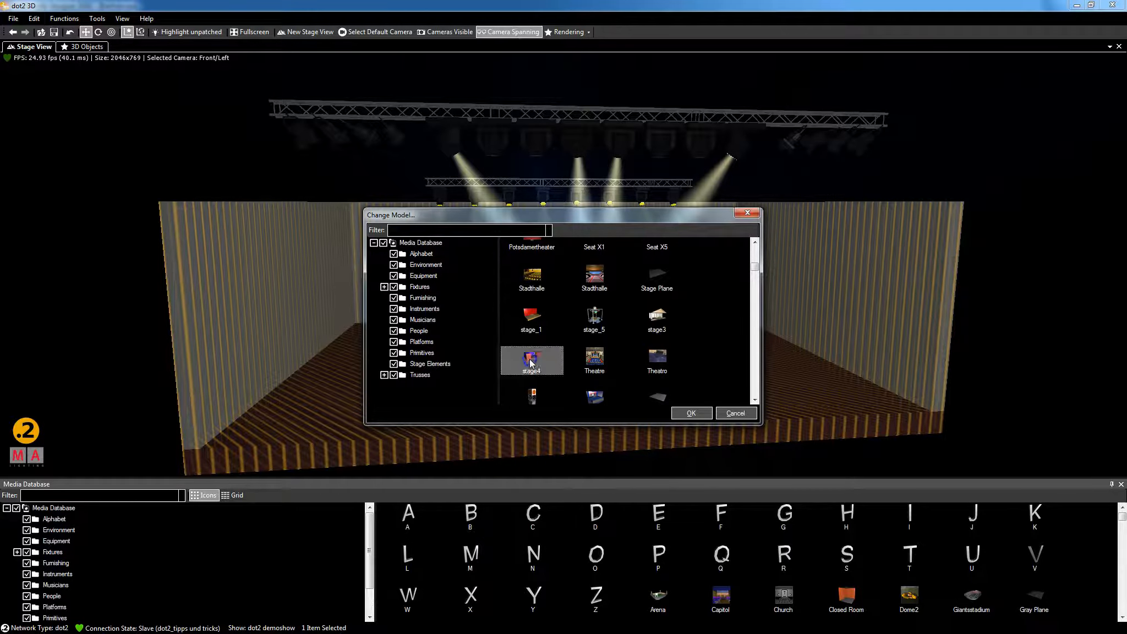
{"action": "left_click", "coordinate": [691, 414]}
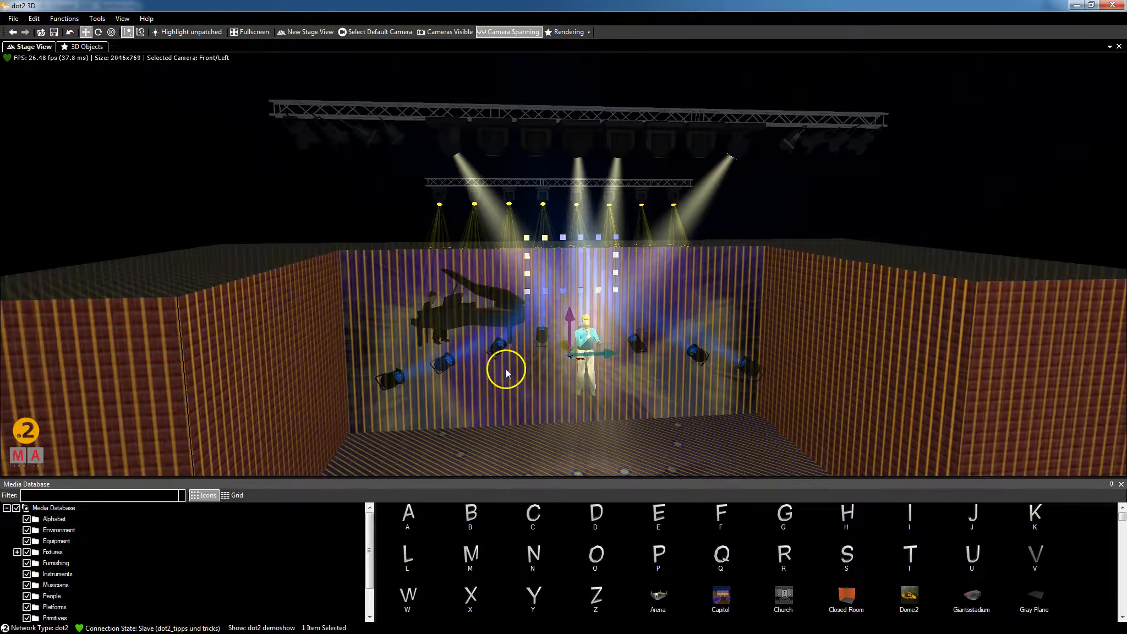
Lift the stage4 set upward along the vertical Z axis.
{"action": "left_click_drag", "start_coordinate": [569, 319], "coordinate": [557, 216]}
{"action": "left_click", "coordinate": [210, 84]}
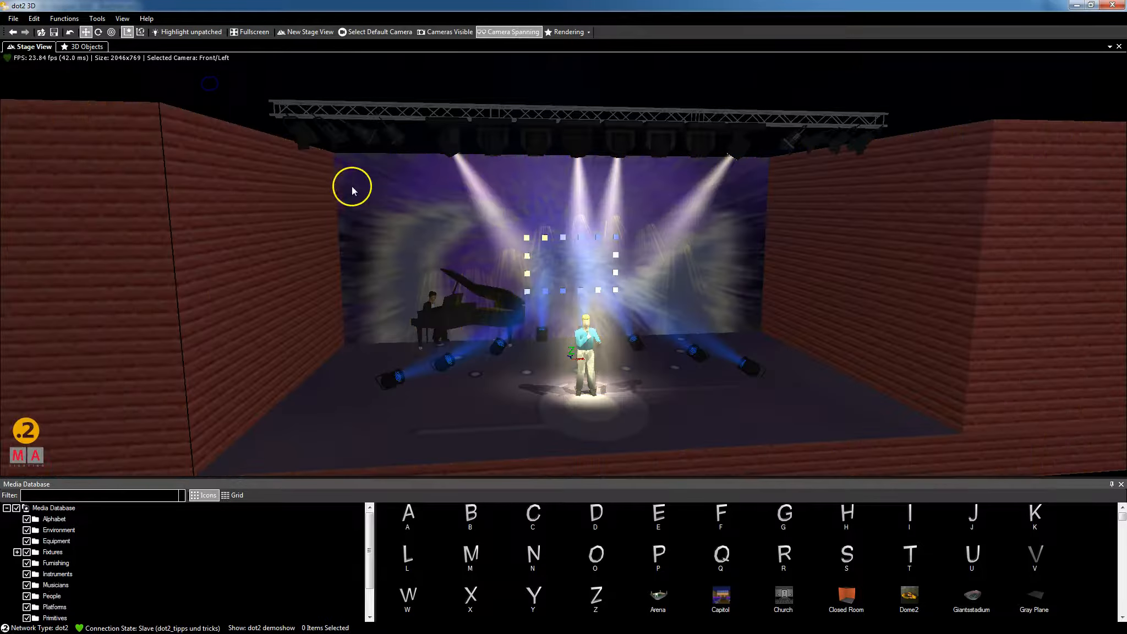
{"action": "scroll", "coordinate": [196, 78], "scroll_direction": "down", "scroll_amount": 5}
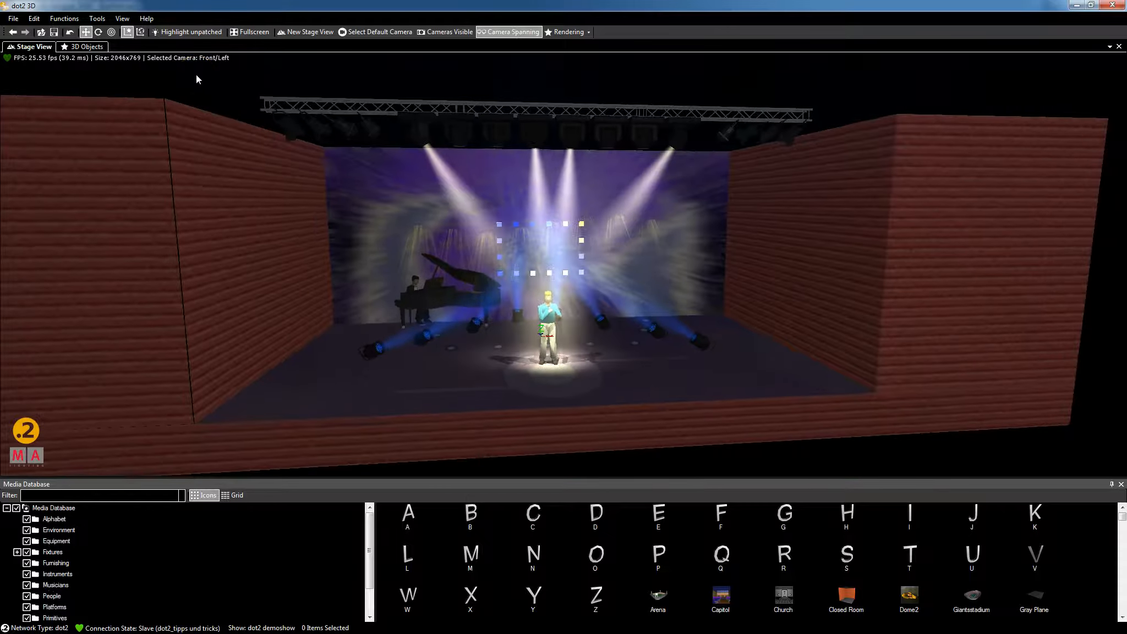
Slide the stage4 set along the Y axis to frame the band and truss.
{"action": "left_click", "coordinate": [231, 211]}
{"action": "left_click_drag", "start_coordinate": [219, 93], "coordinate": [214, 89]}
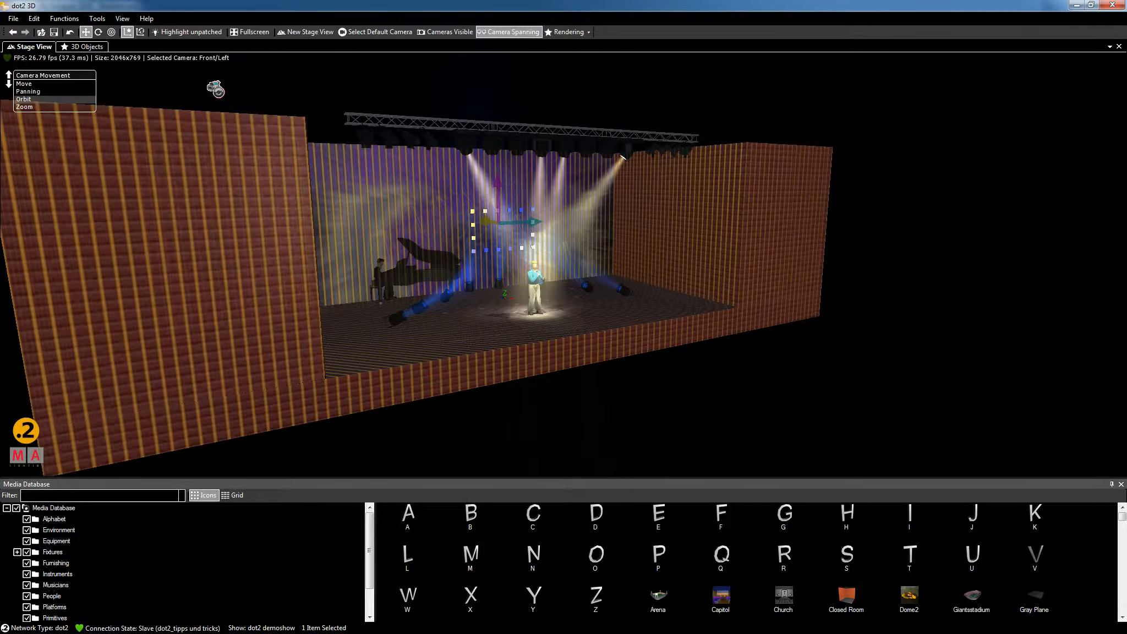
{"action": "left_click_drag", "start_coordinate": [481, 220], "coordinate": [467, 217]}
{"action": "left_click", "coordinate": [856, 189]}
{"action": "scroll", "coordinate": [269, 99], "scroll_direction": "up", "scroll_amount": 3}
{"action": "scroll", "coordinate": [217, 70], "scroll_direction": "up", "scroll_amount": 4}
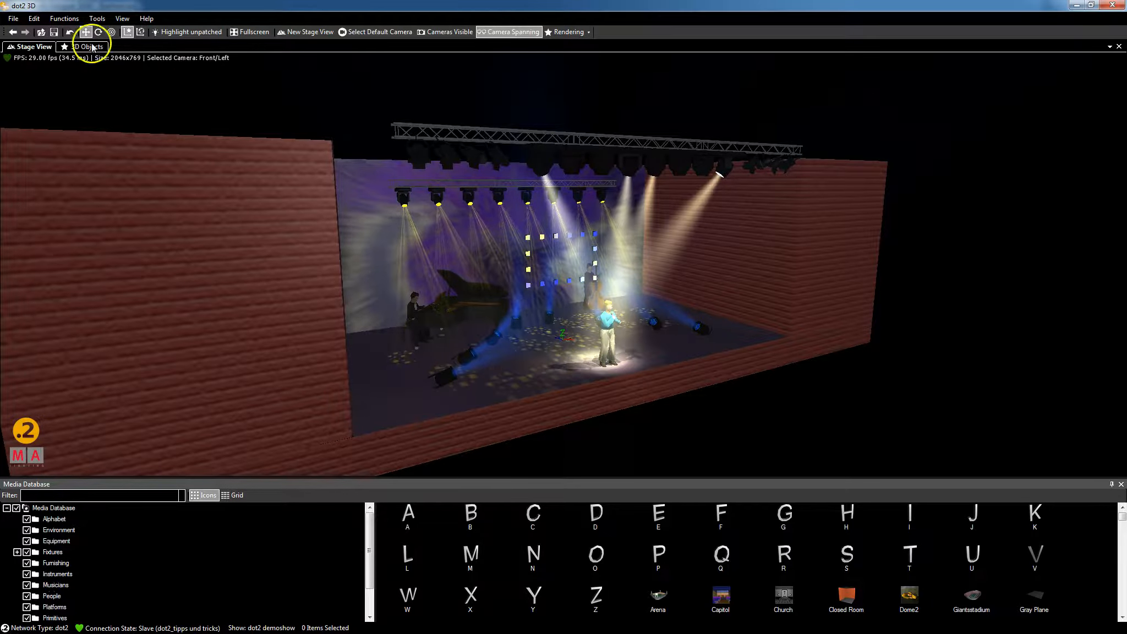
{"action": "left_click", "coordinate": [14, 19]}
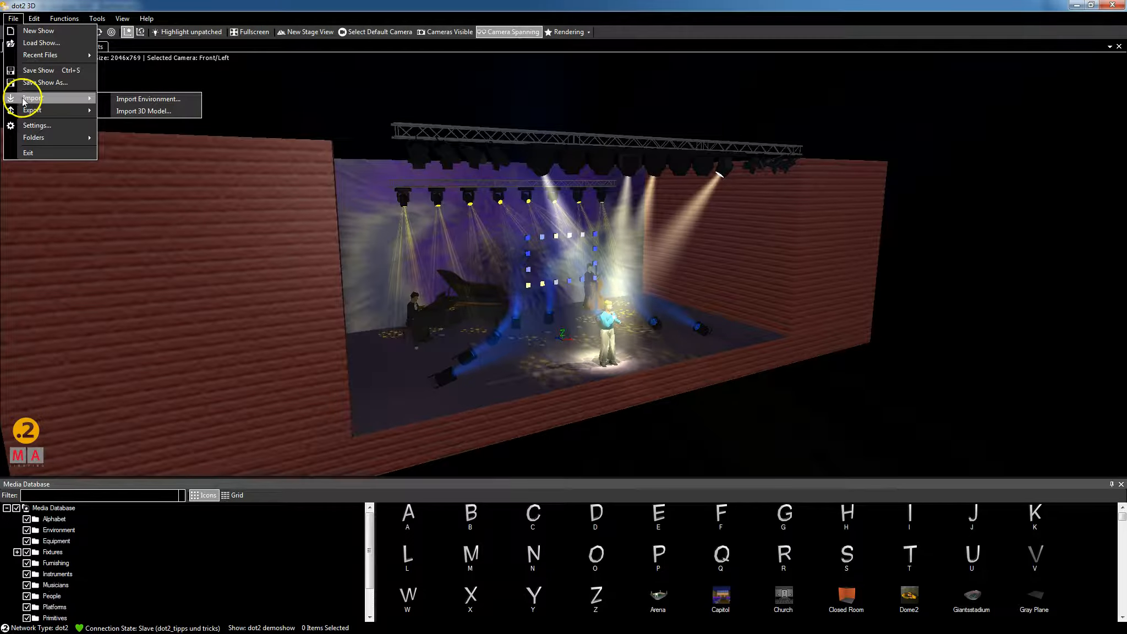
{"action": "mouse_move", "coordinate": [37, 116]}
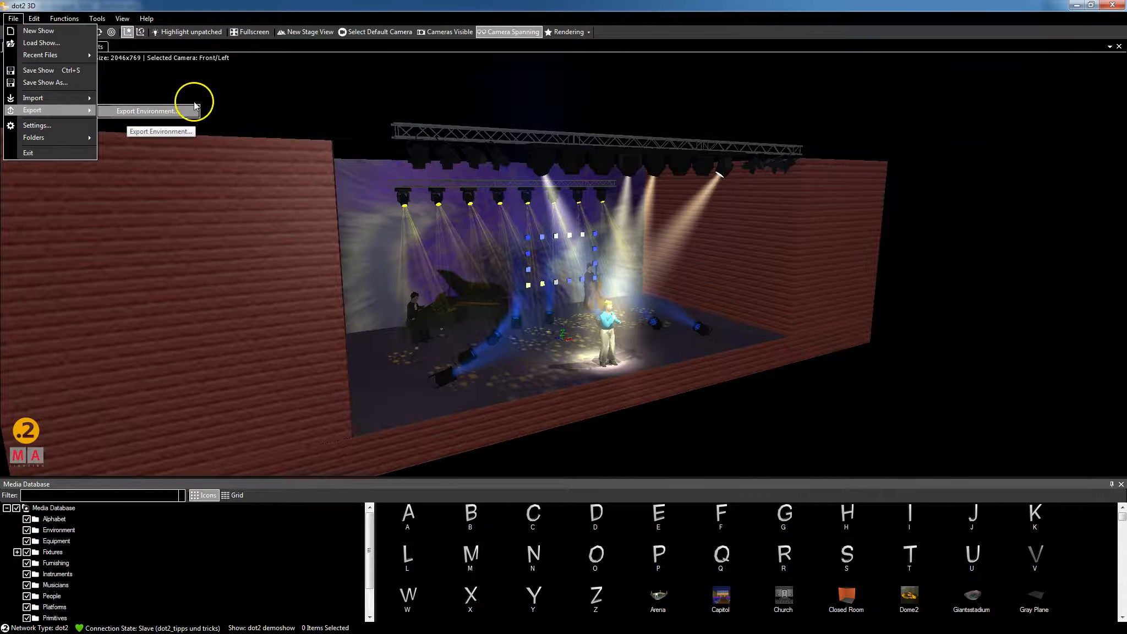
{"action": "left_click", "coordinate": [294, 85]}
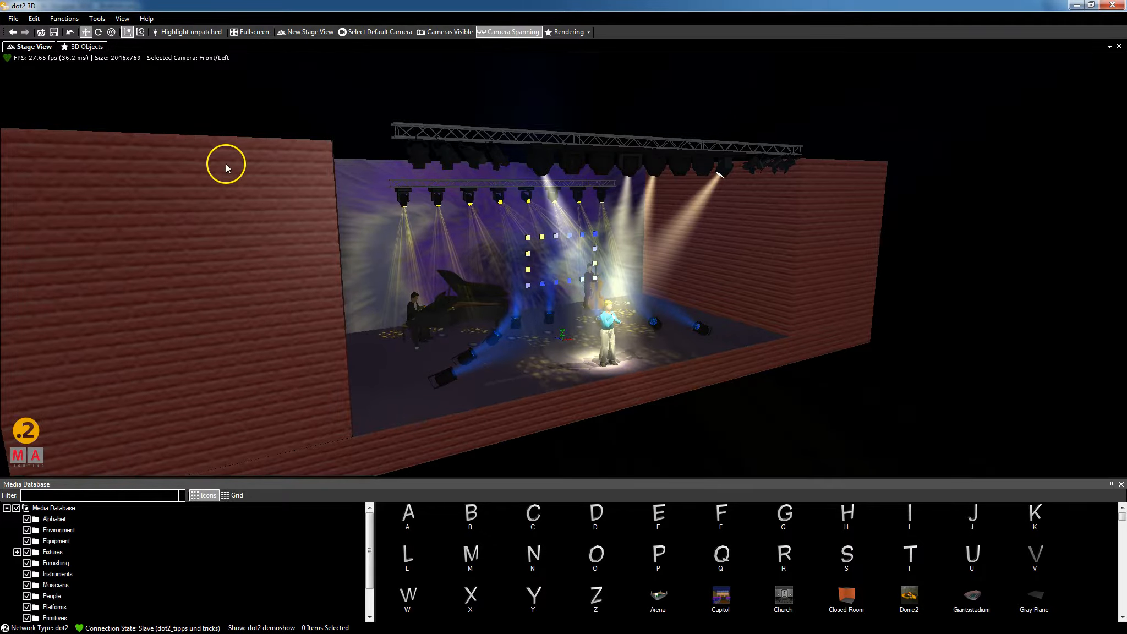
{"action": "left_click", "coordinate": [24, 595]}
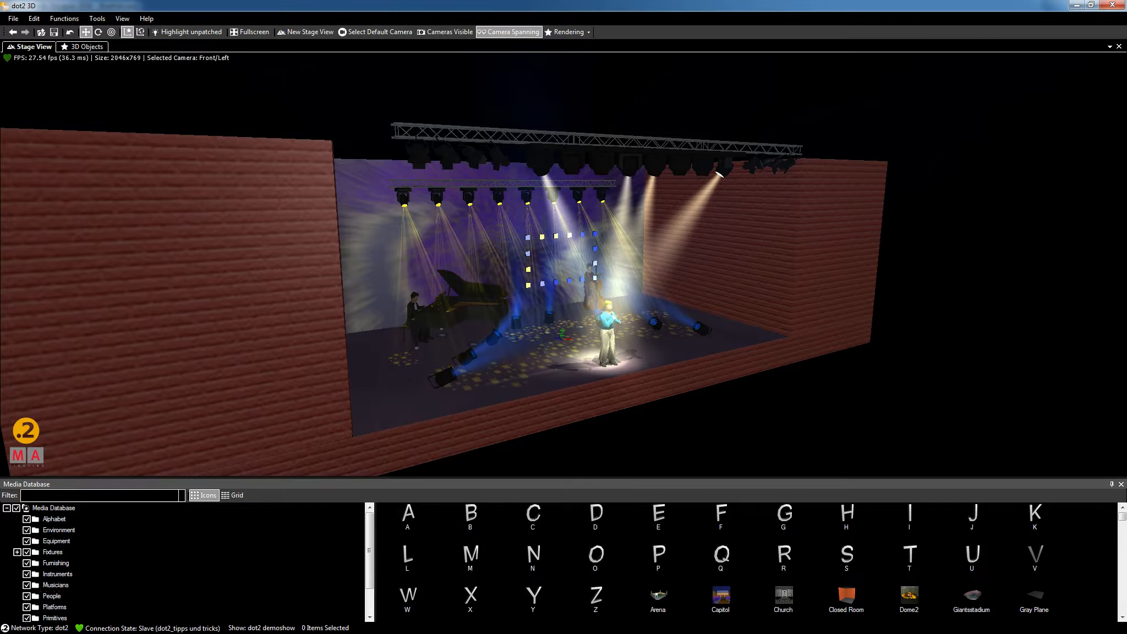